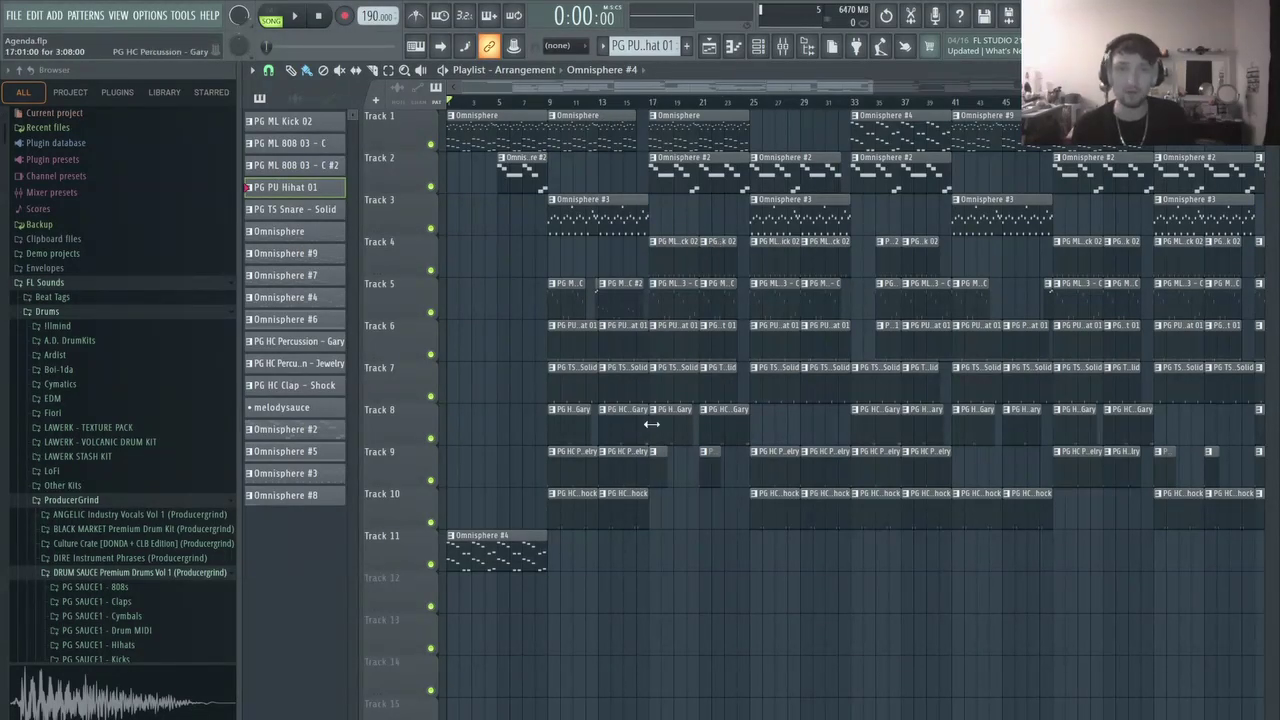
Open the Omnisphere #4 clip on Track 11, play back its melody and return to the playlist
{"action": "scroll", "coordinate": [480, 605], "scroll_direction": "up", "scroll_amount": 3}
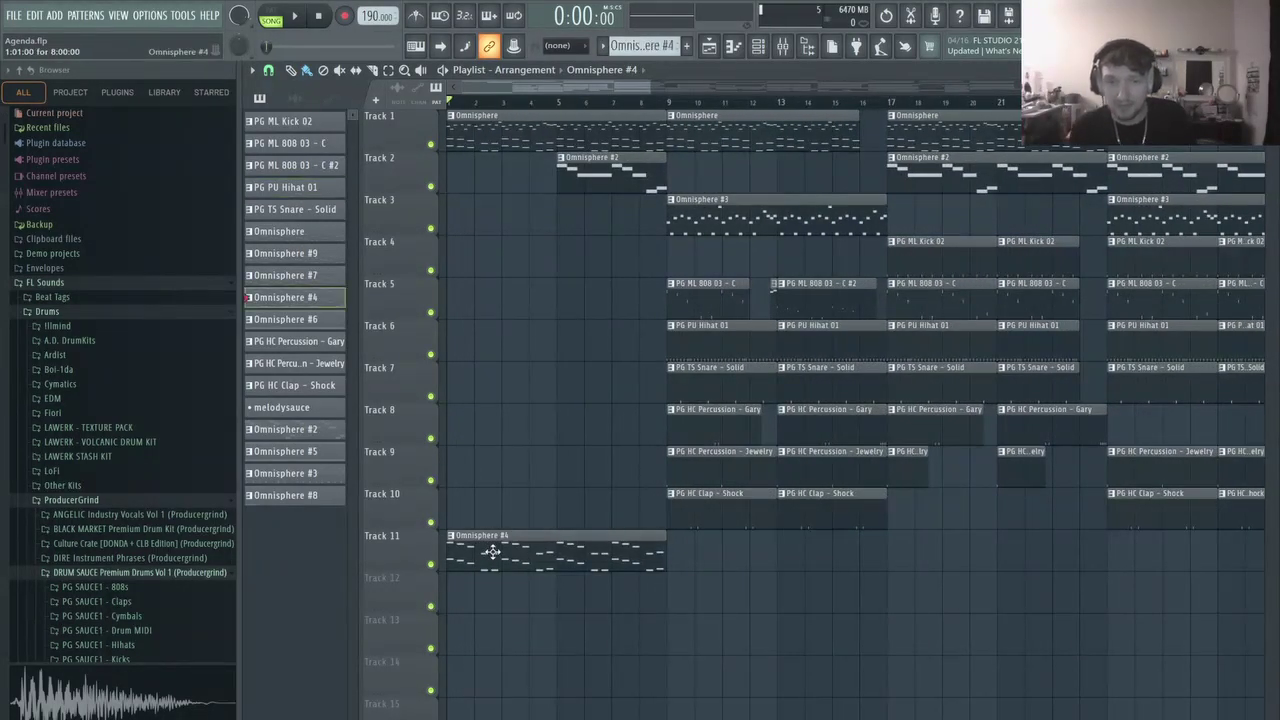
{"action": "double_click", "coordinate": [492, 551]}
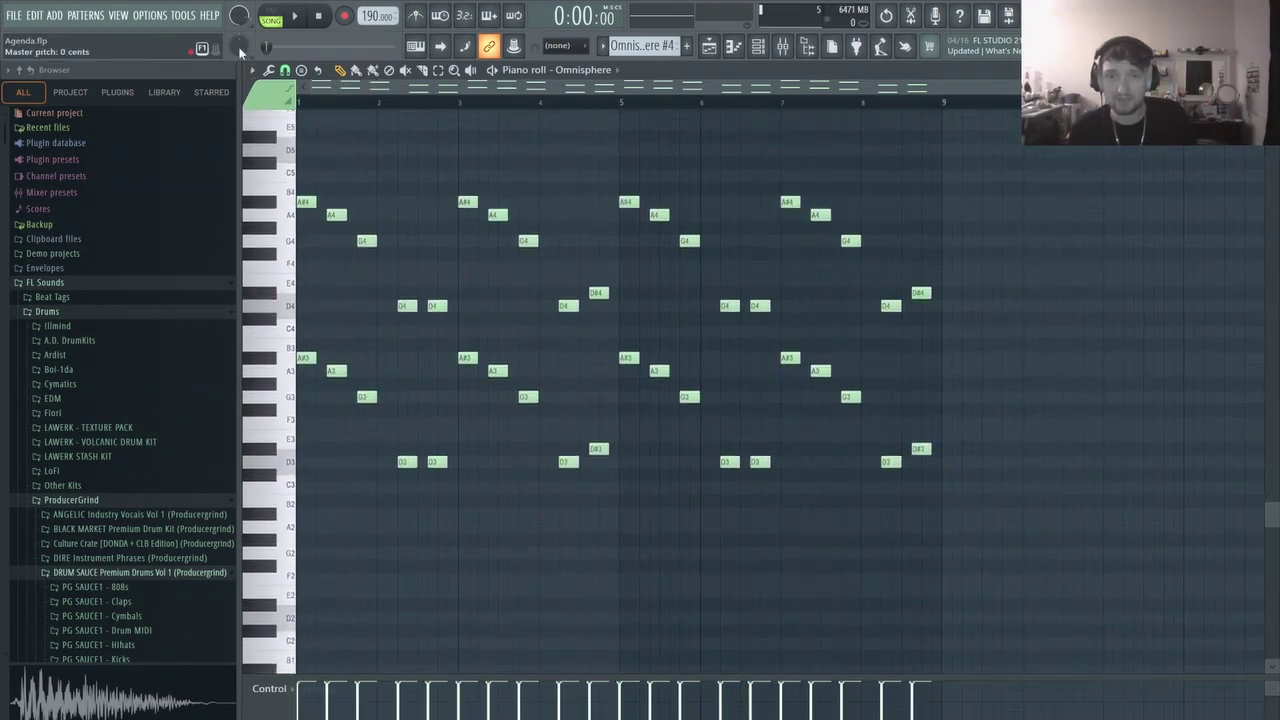
{"action": "key", "text": "space"}
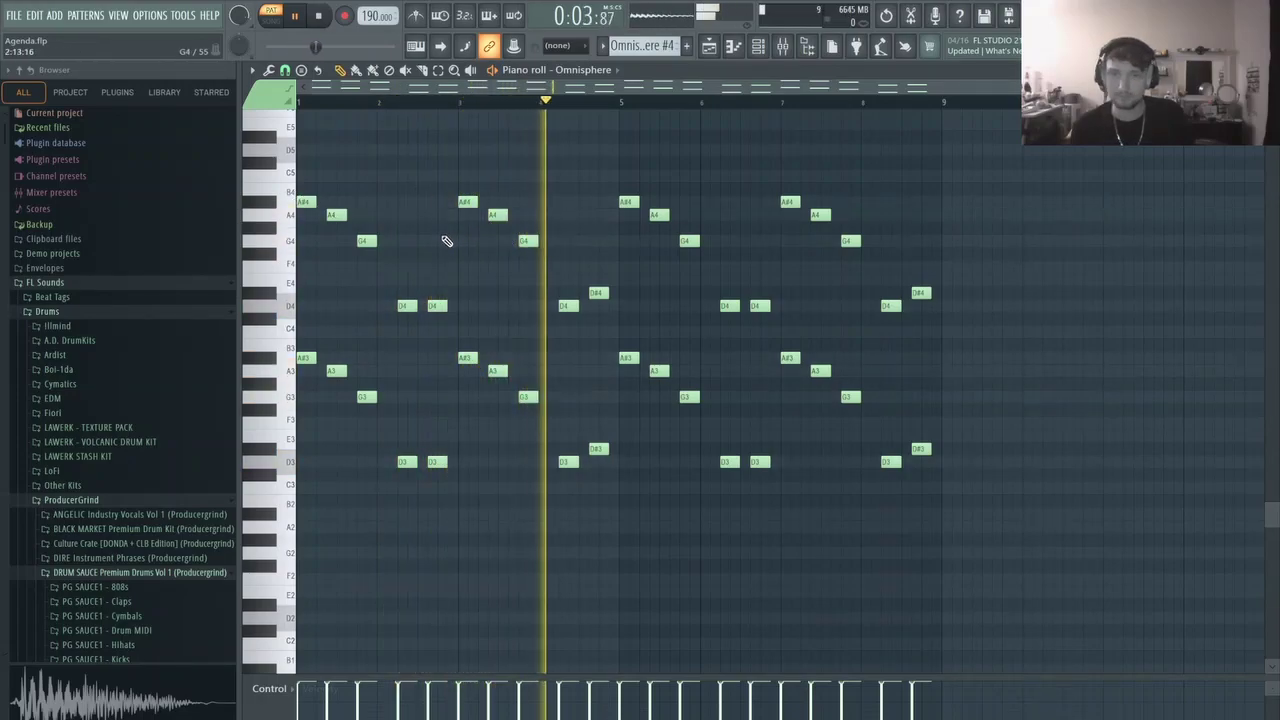
{"action": "key", "text": "space"}
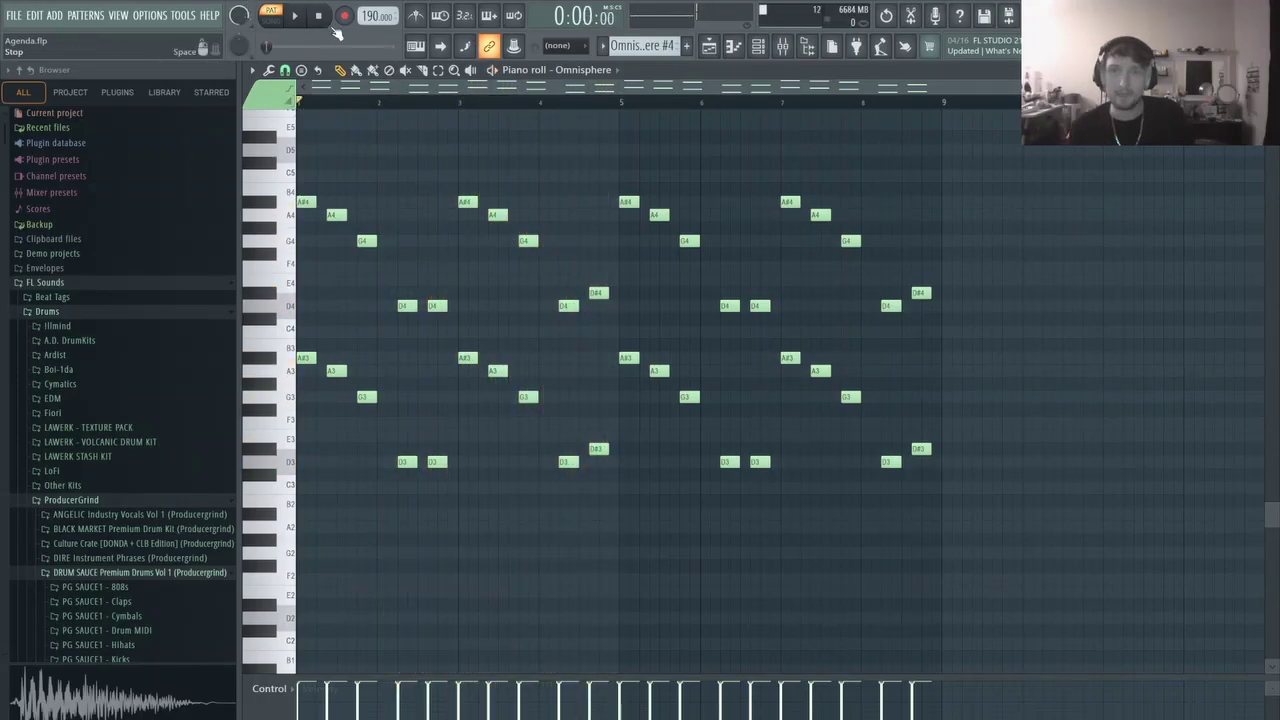
{"action": "left_click", "coordinate": [711, 47]}
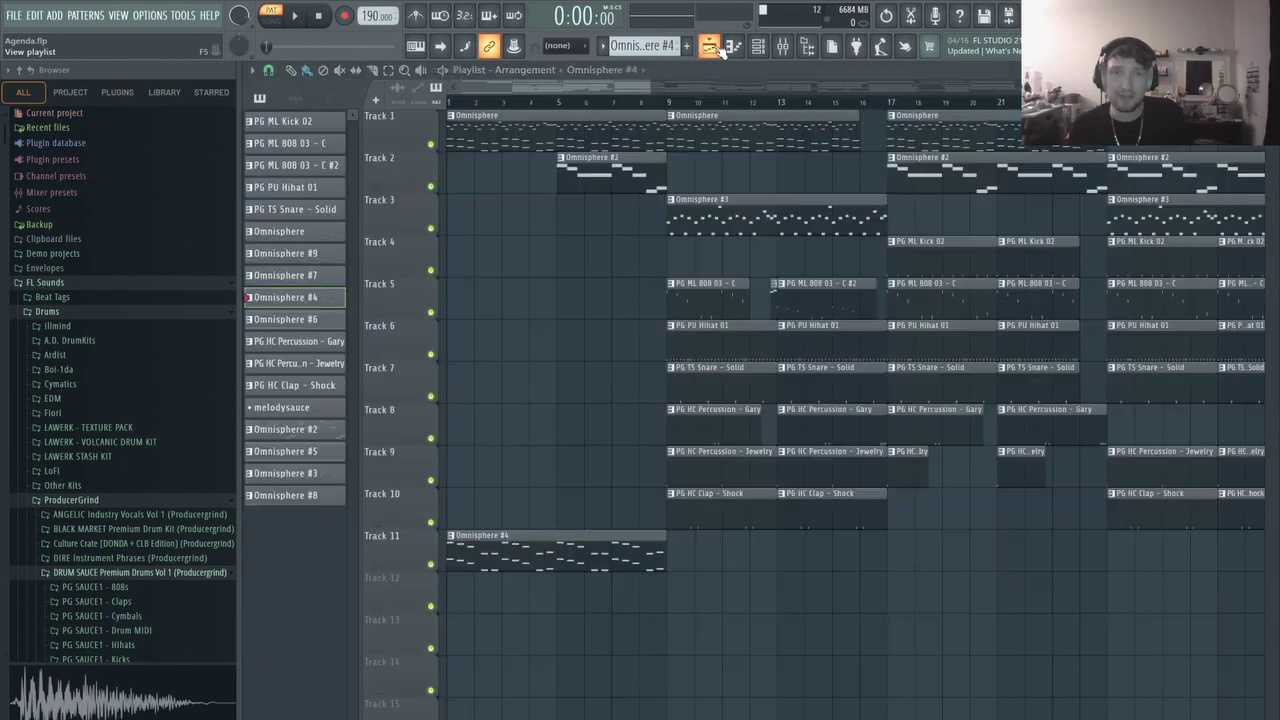
Open the Omnisphere clip on Track 1, highlight G6 and D6 notes in its upper melody, and return to the playlist
{"action": "double_click", "coordinate": [495, 131]}
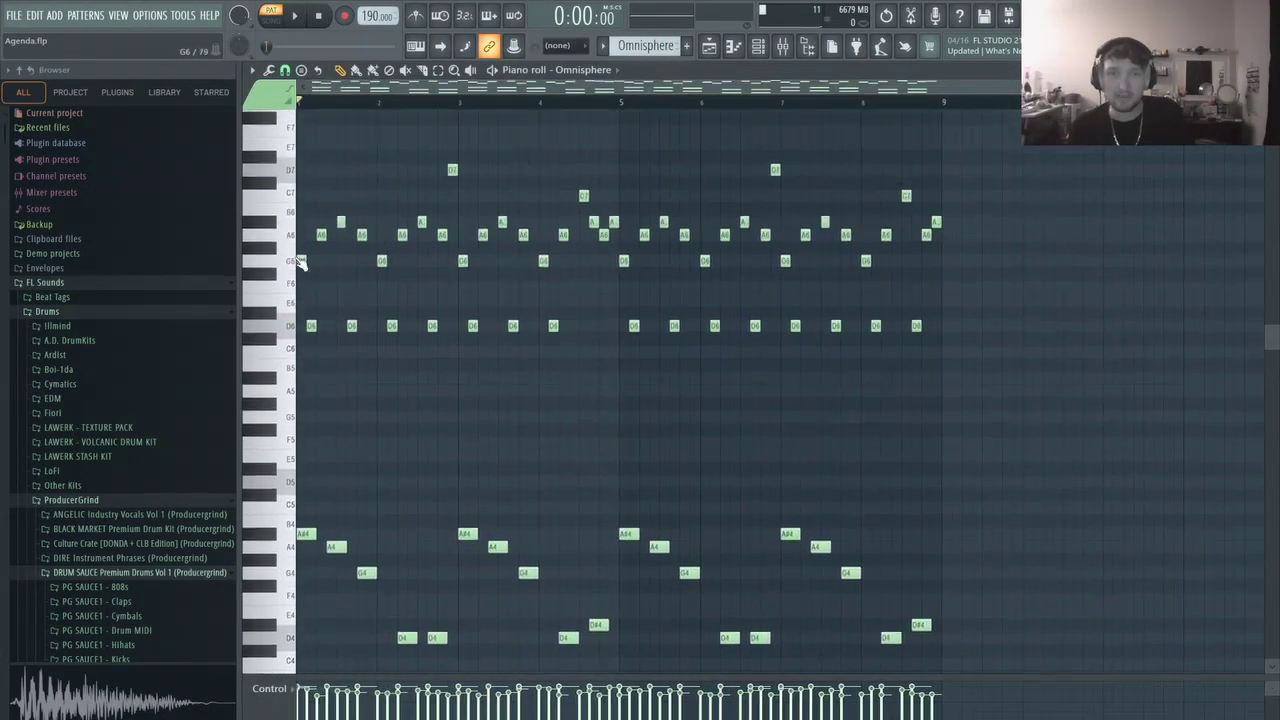
{"action": "scroll", "coordinate": [350, 237], "scroll_direction": "up", "scroll_amount": 3}
{"action": "scroll", "coordinate": [343, 217], "scroll_direction": "up", "scroll_amount": 3}
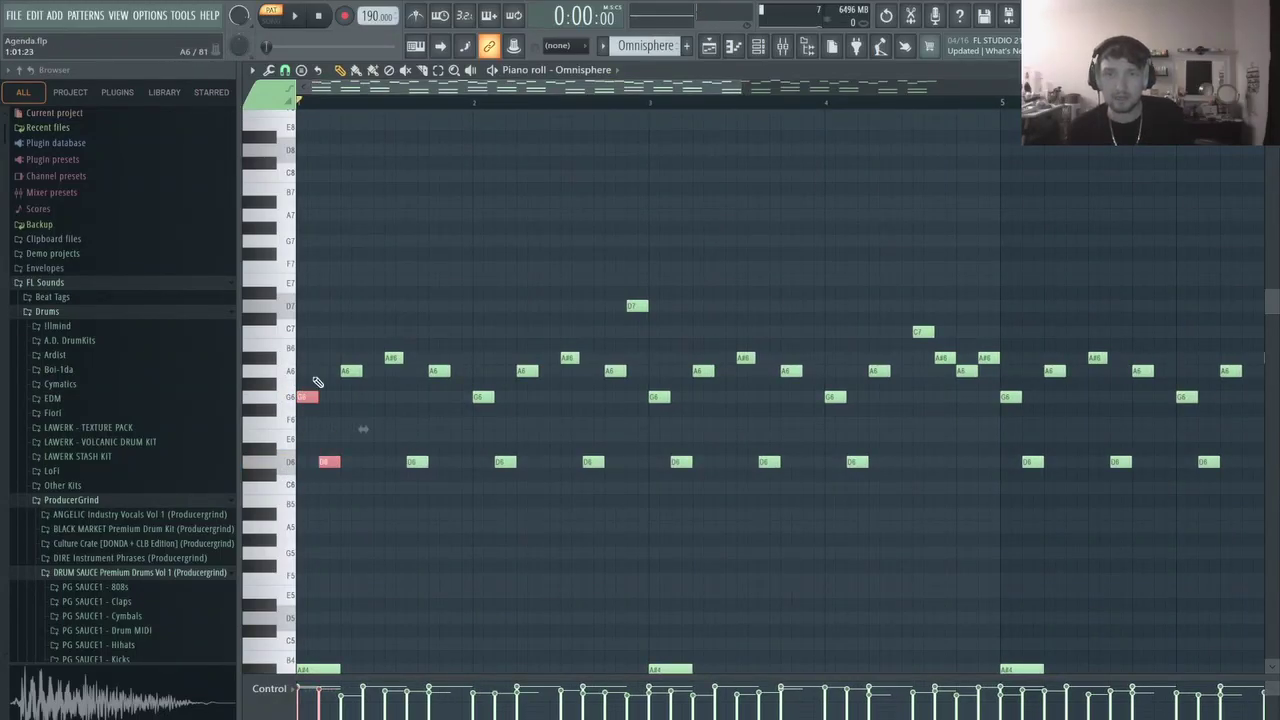
{"action": "left_click_drag", "start_coordinate": [516, 488], "coordinate": [456, 380]}
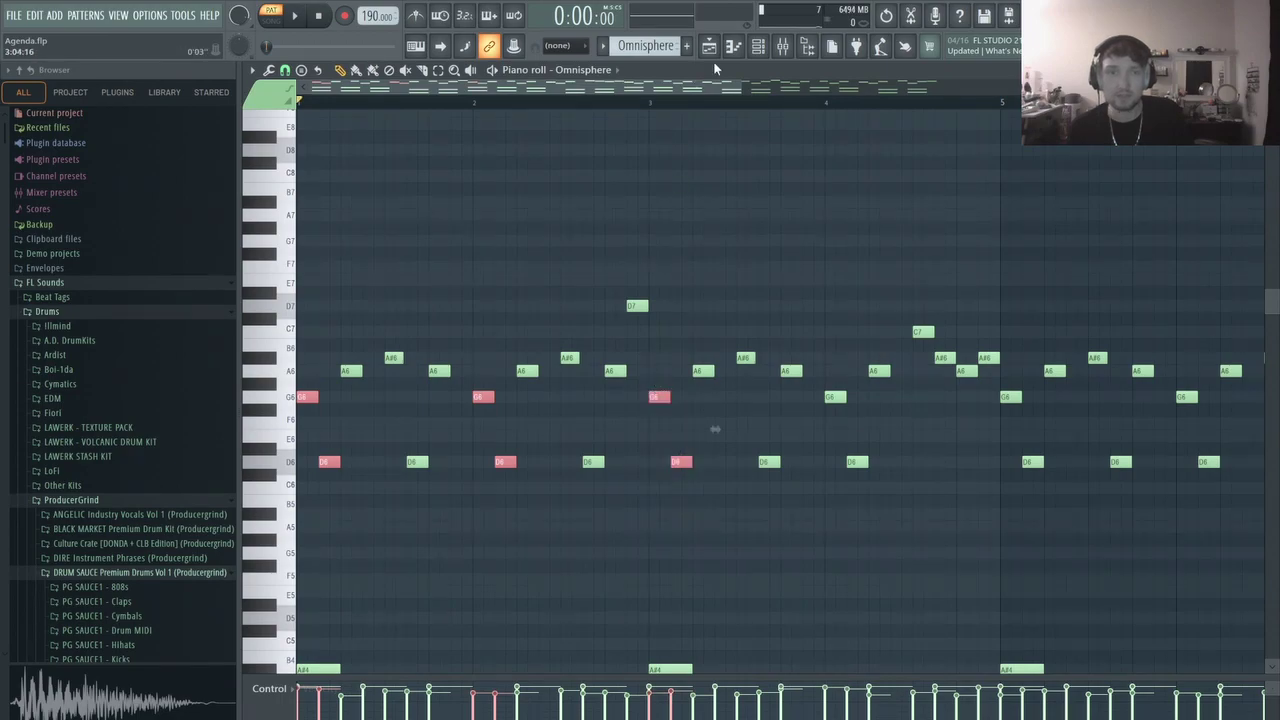
{"action": "left_click", "coordinate": [710, 50]}
Reopen the Omnisphere #4 clip on Track 11 to listen to its melody again, ending back in the playlist
{"action": "double_click", "coordinate": [487, 538]}
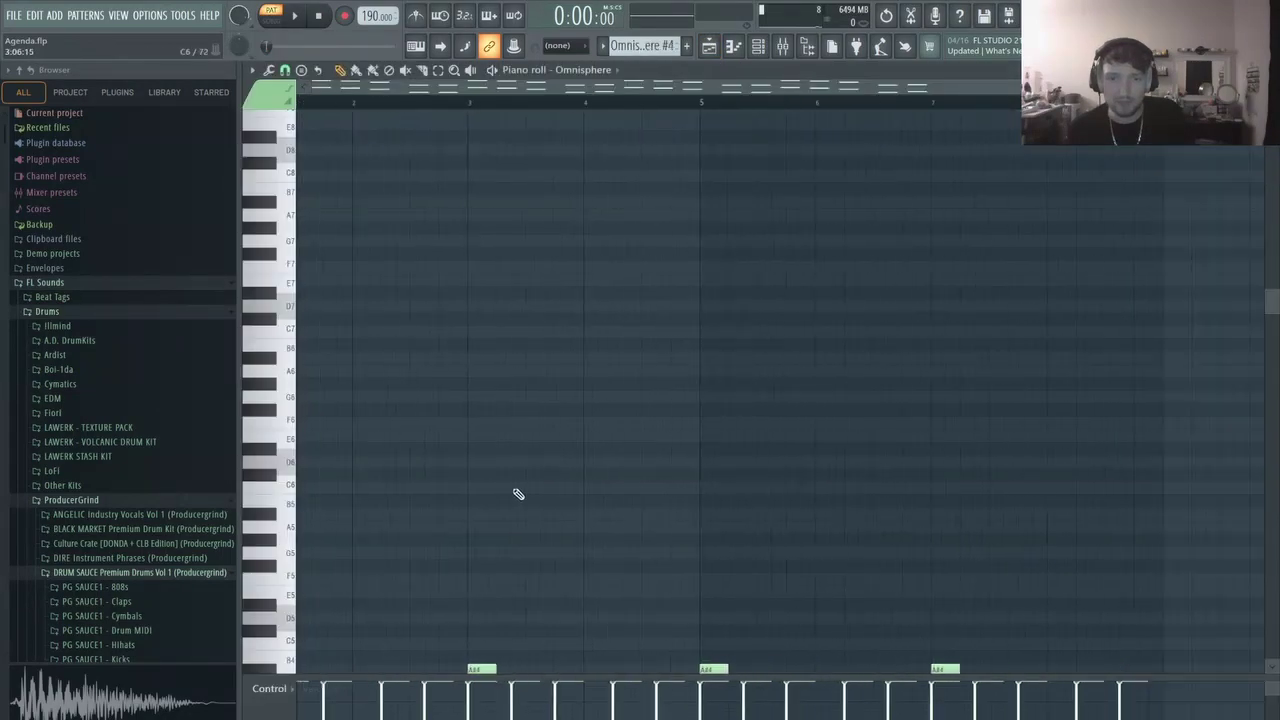
{"action": "key", "text": "space"}
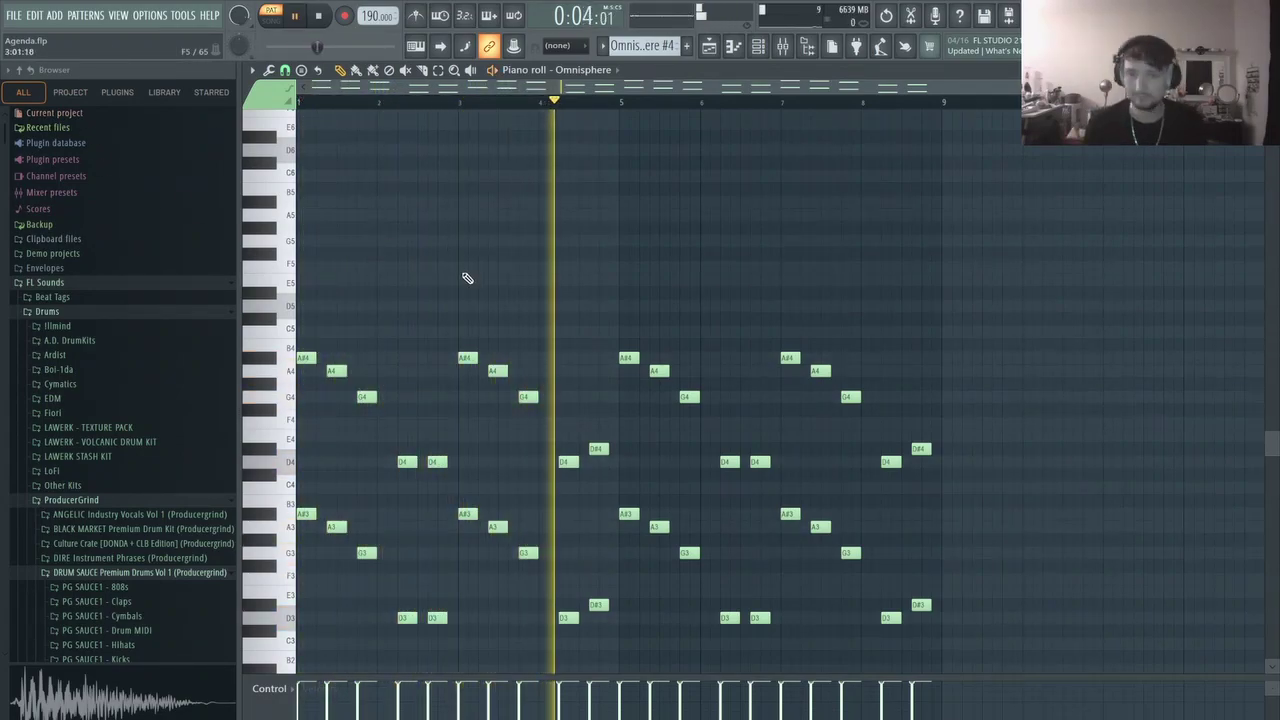
{"action": "key", "text": "space"}
{"action": "key", "text": "F5"}
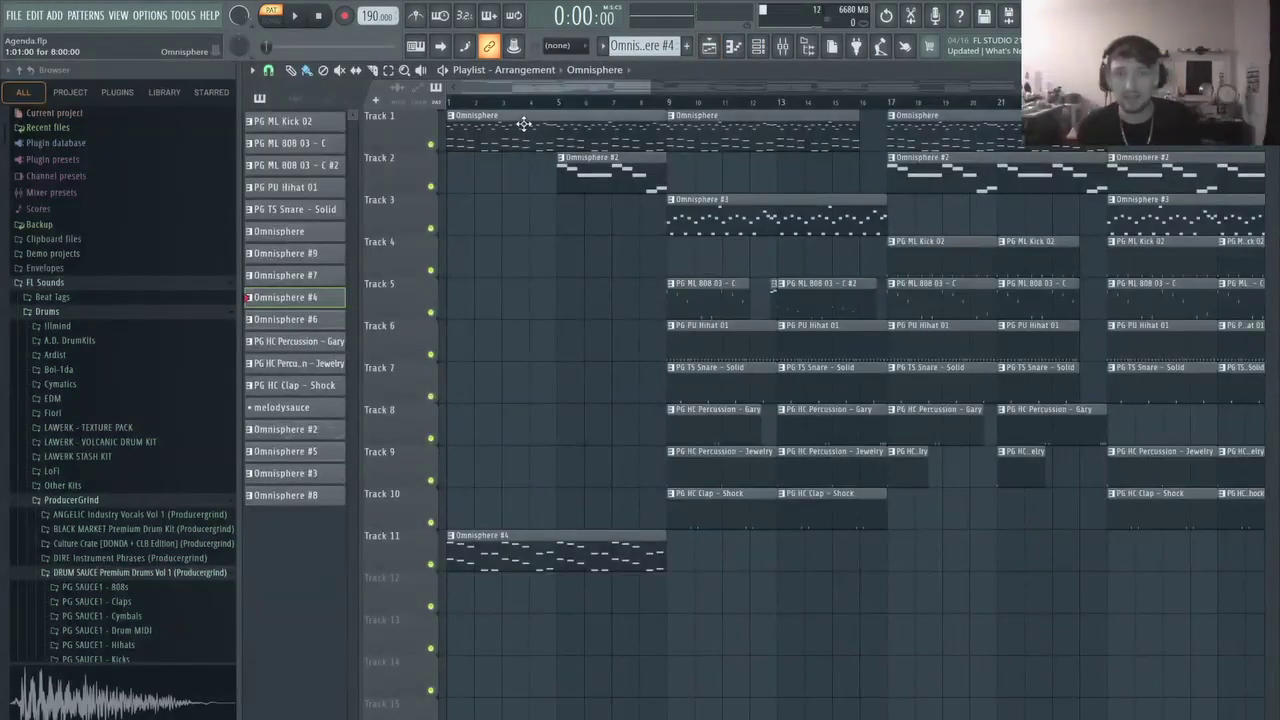
Reopen the Track 1 Omnisphere clip, highlight its phrase-ending notes and the two D7 notes, and return to the playlist
{"action": "double_click", "coordinate": [524, 122]}
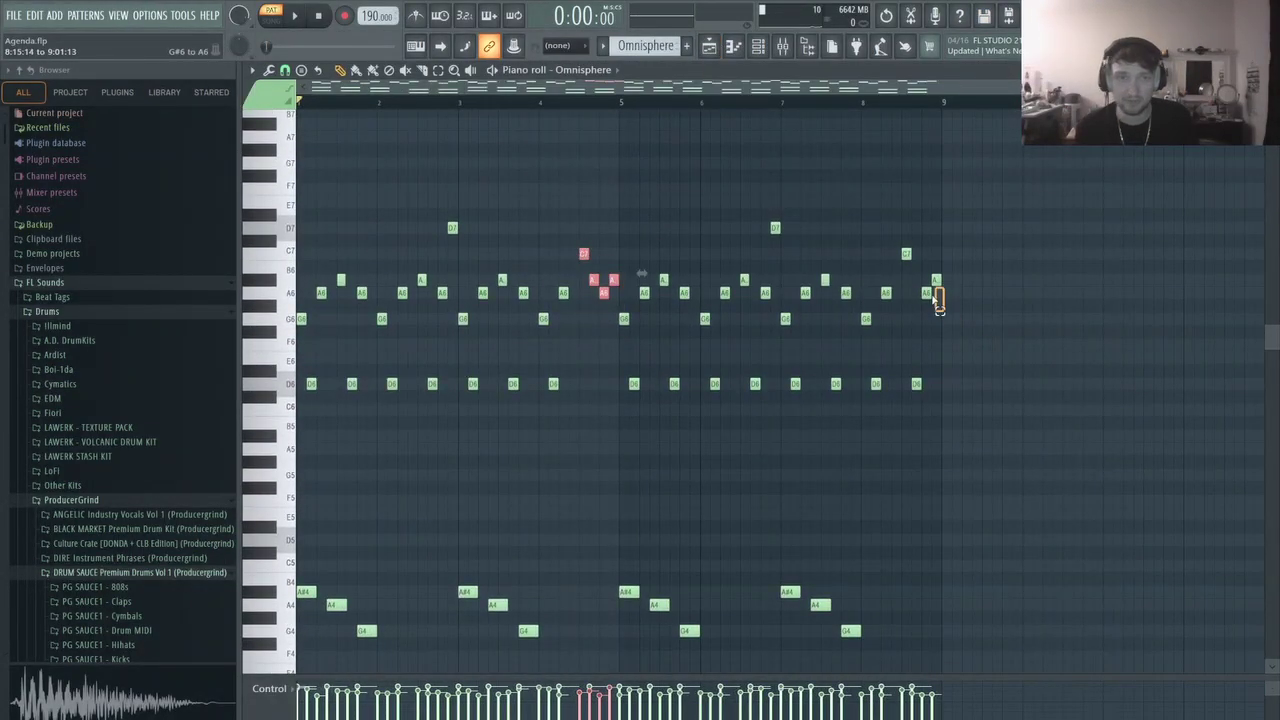
{"action": "left_click_drag", "start_coordinate": [867, 241], "coordinate": [395, 184]}
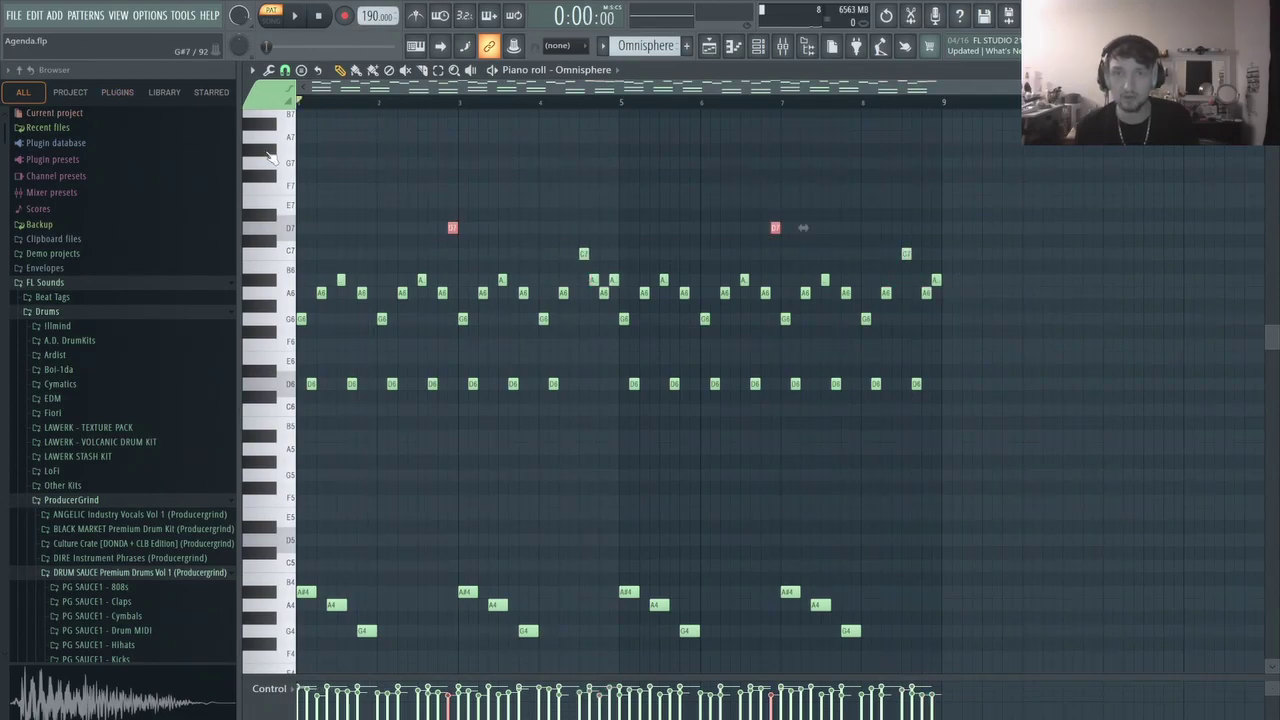
{"action": "key", "text": "F5"}
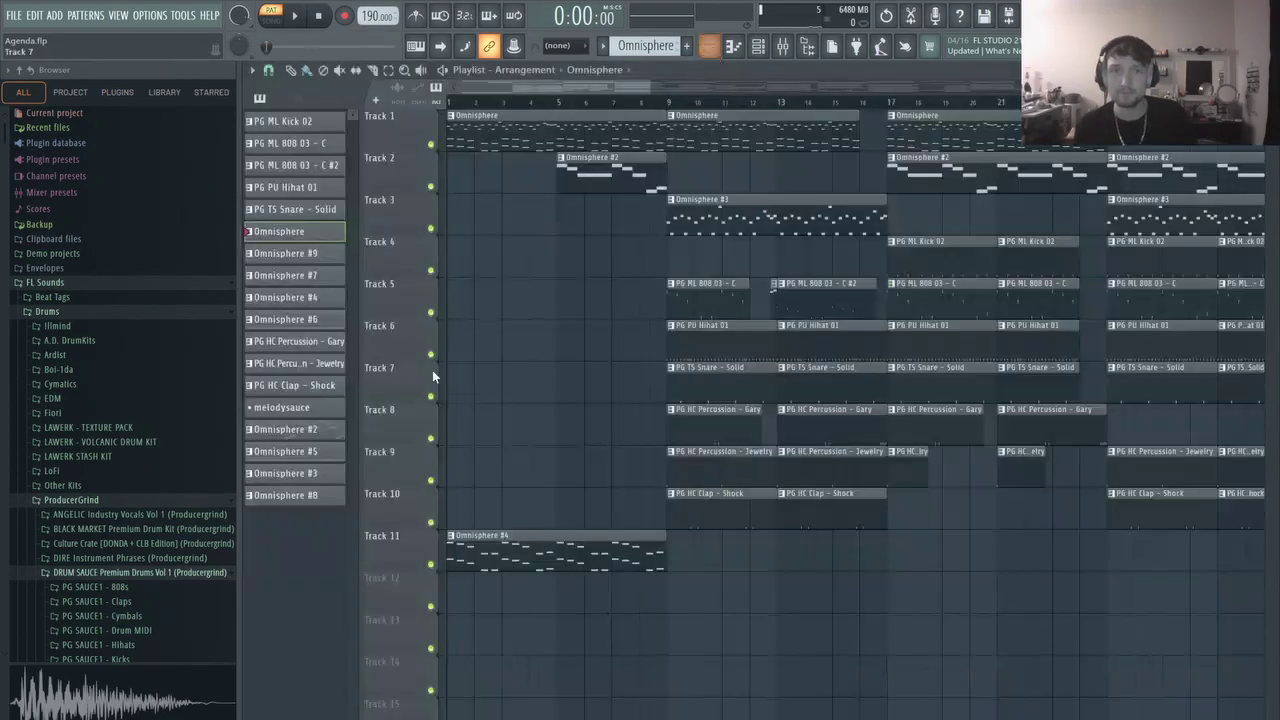
Play the full Omnisphere pattern while examining its upper and lower notes, and return to the playlist
{"action": "key", "text": "F7"}
{"action": "key", "text": "space"}
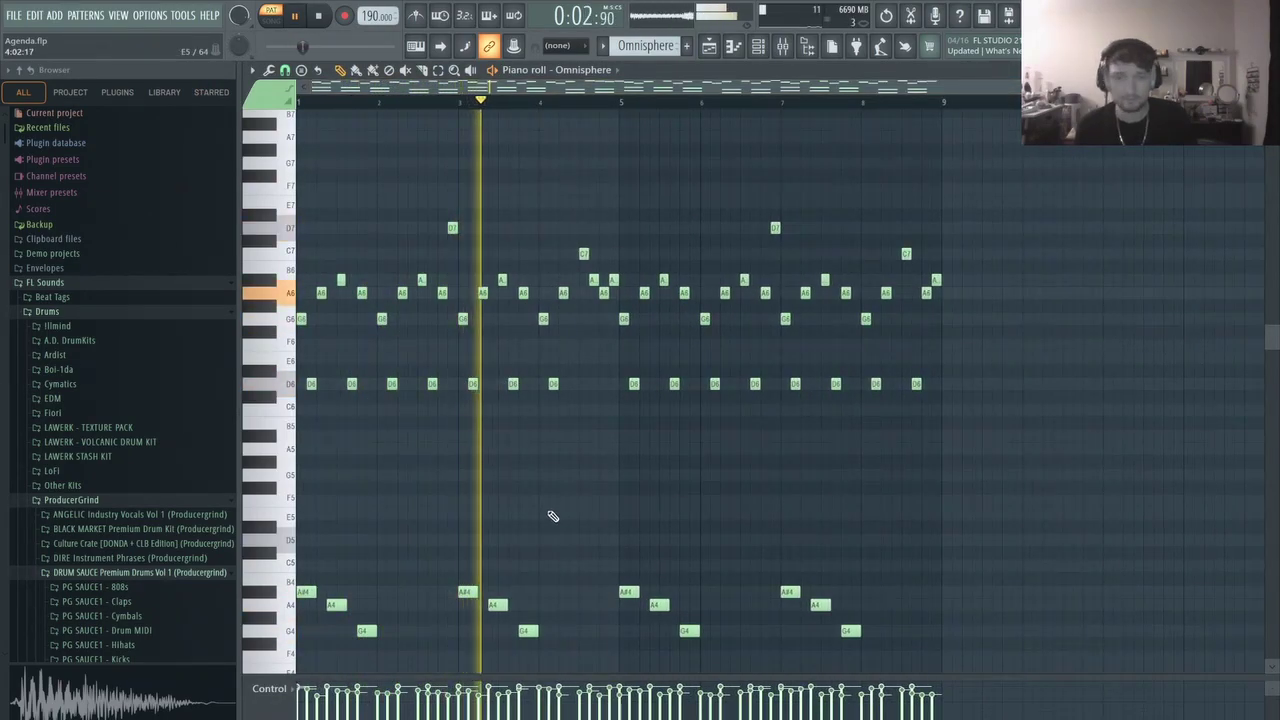
{"action": "scroll", "coordinate": [551, 513], "scroll_direction": "down", "scroll_amount": 3}
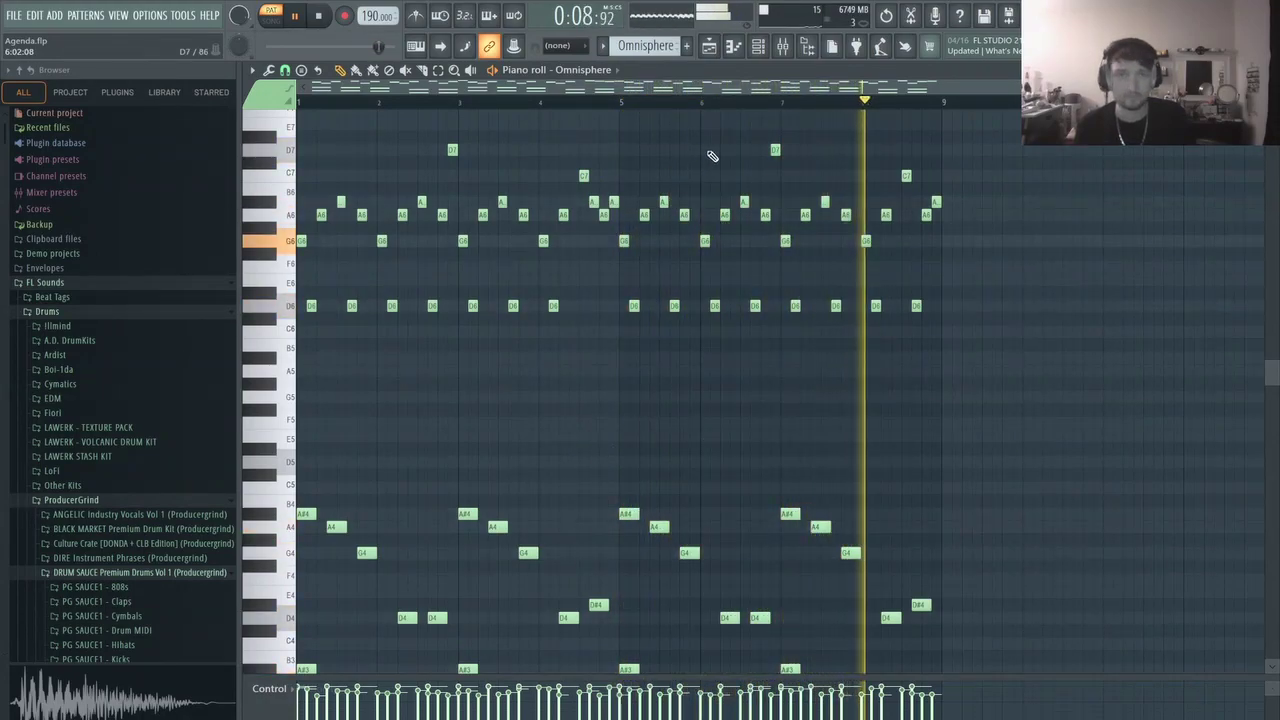
{"action": "key", "text": "space"}
{"action": "left_click", "coordinate": [708, 45]}
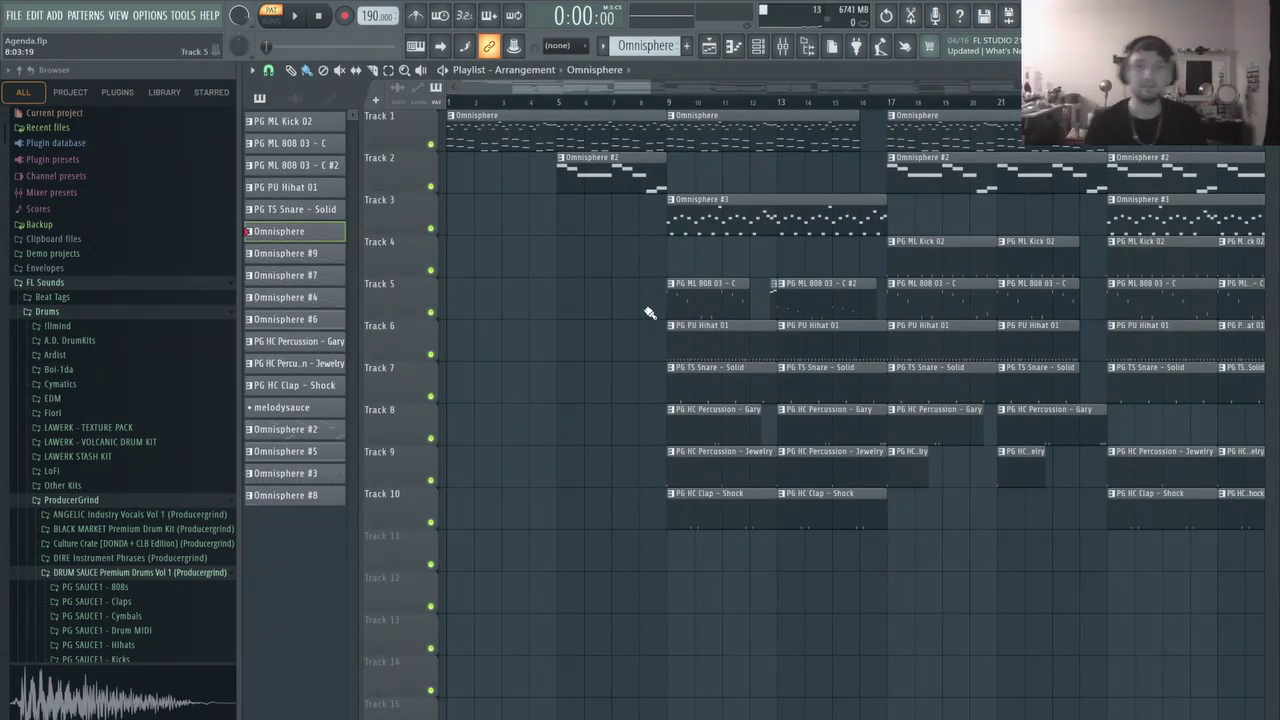
Open the Omnisphere #3 clip on Track 3, select all its notes, play the pattern and return to the playlist
{"action": "double_click", "coordinate": [699, 215]}
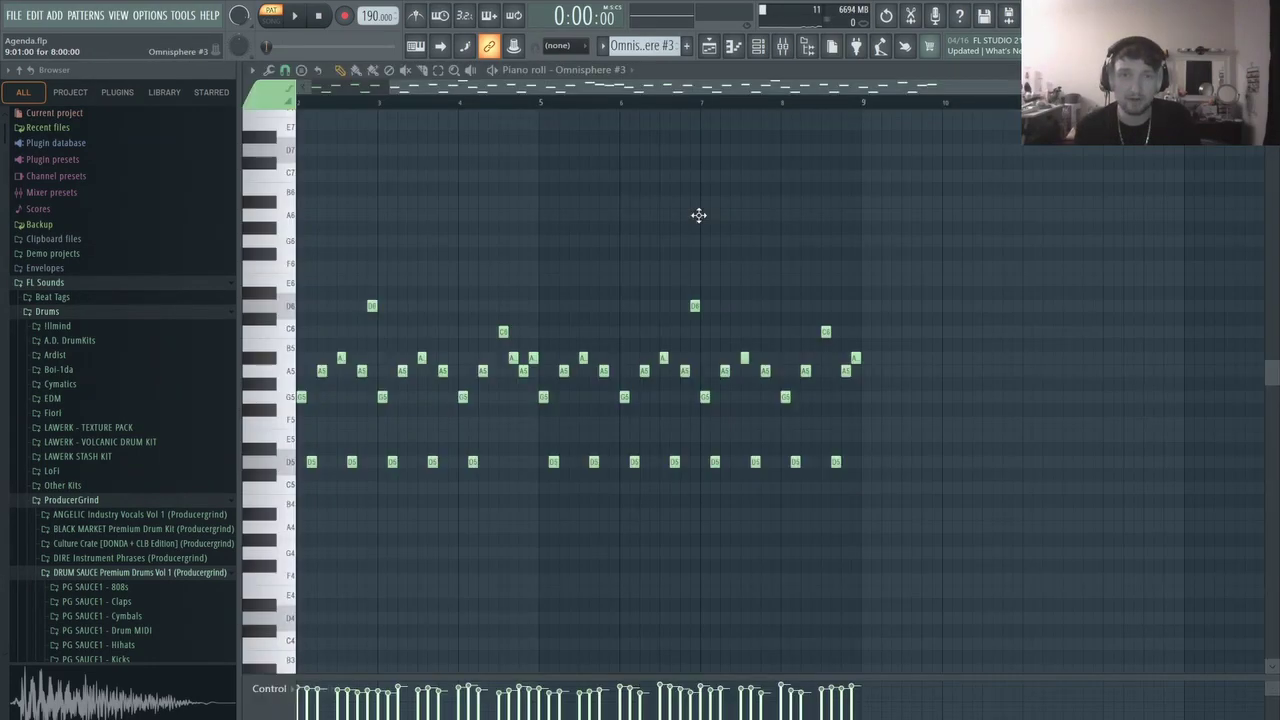
{"action": "key", "text": "ctrl+a"}
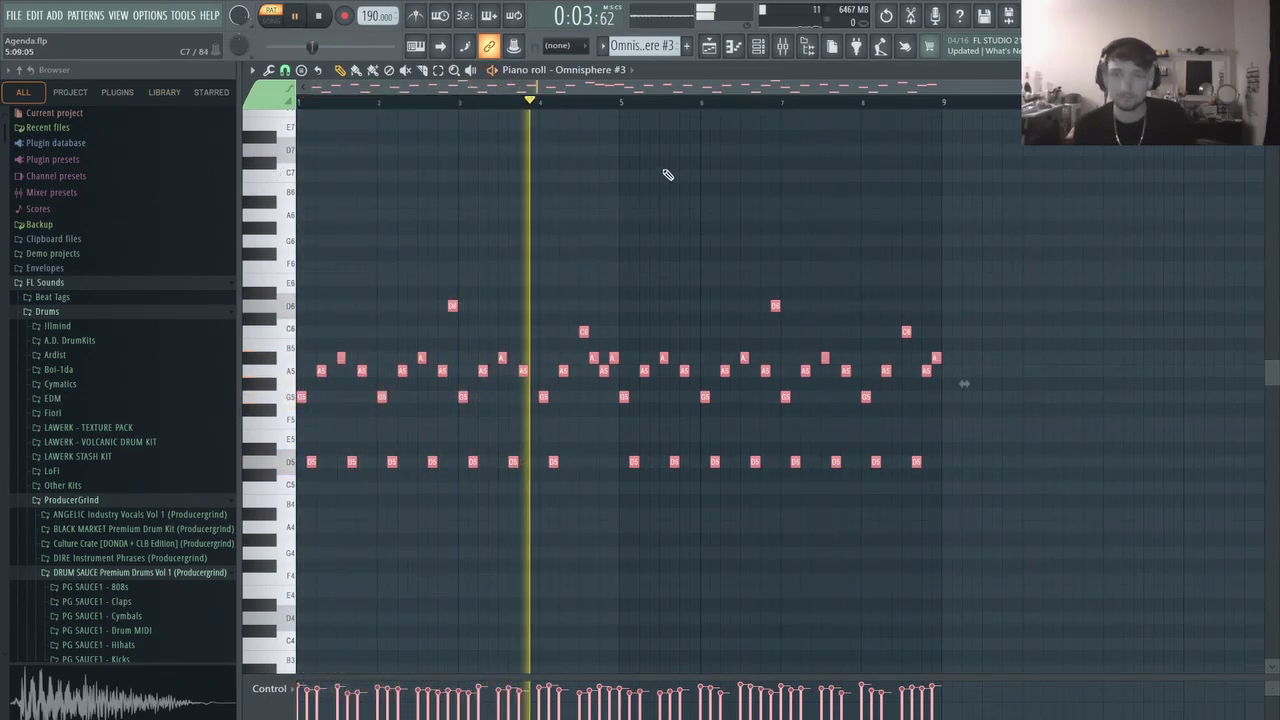
{"action": "key", "text": "space"}
{"action": "left_click", "coordinate": [711, 50]}
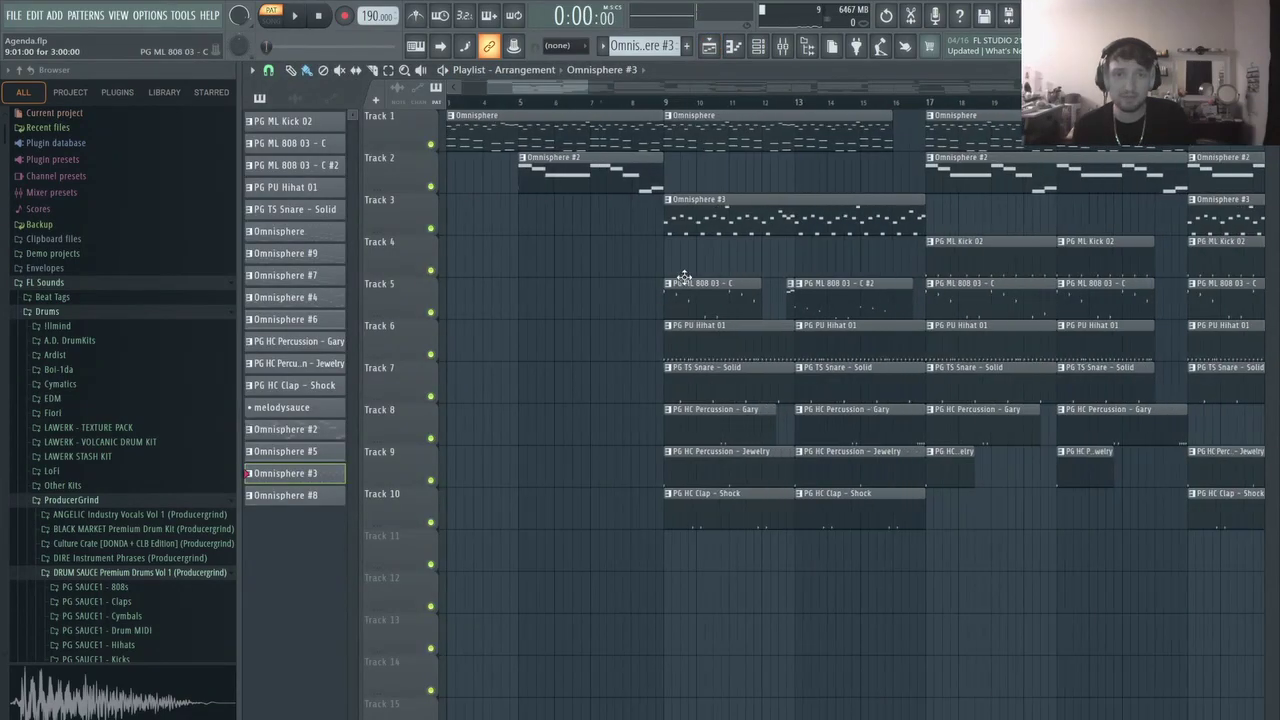
Open the Omnisphere #2 clip on Track 2, play its lead melody and return to the playlist
{"action": "double_click", "coordinate": [542, 178]}
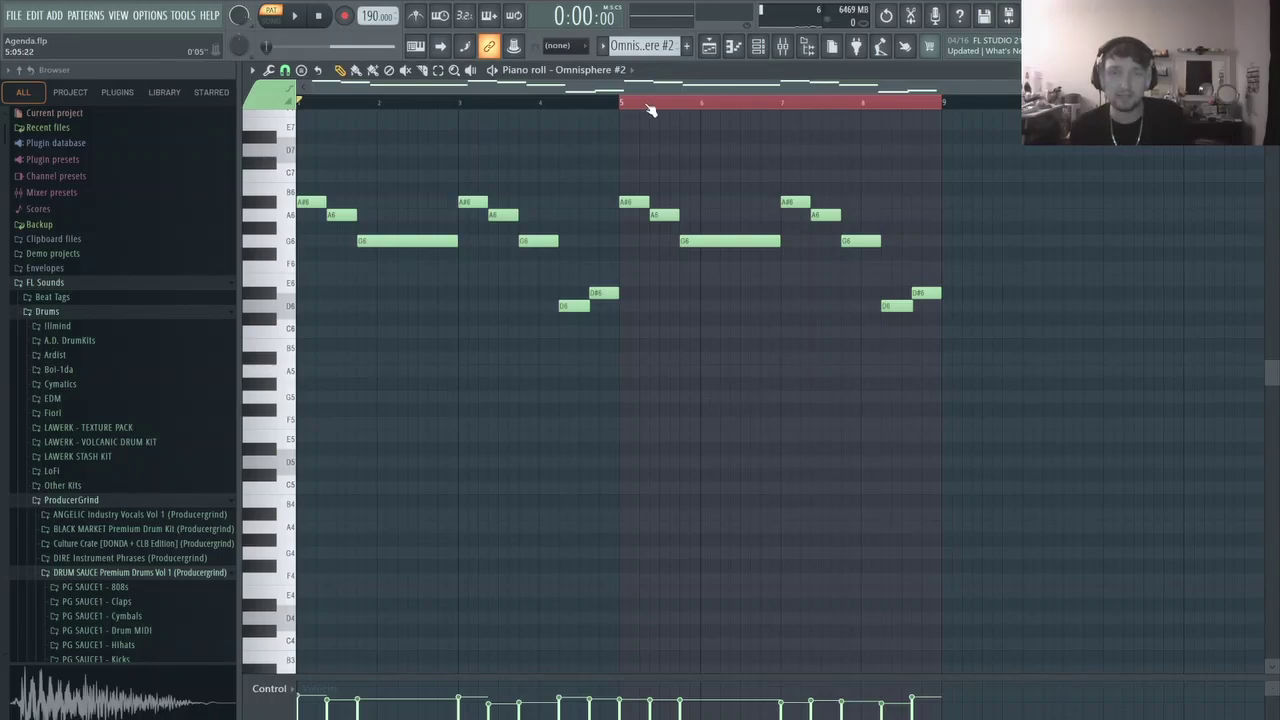
{"action": "key", "text": "space"}
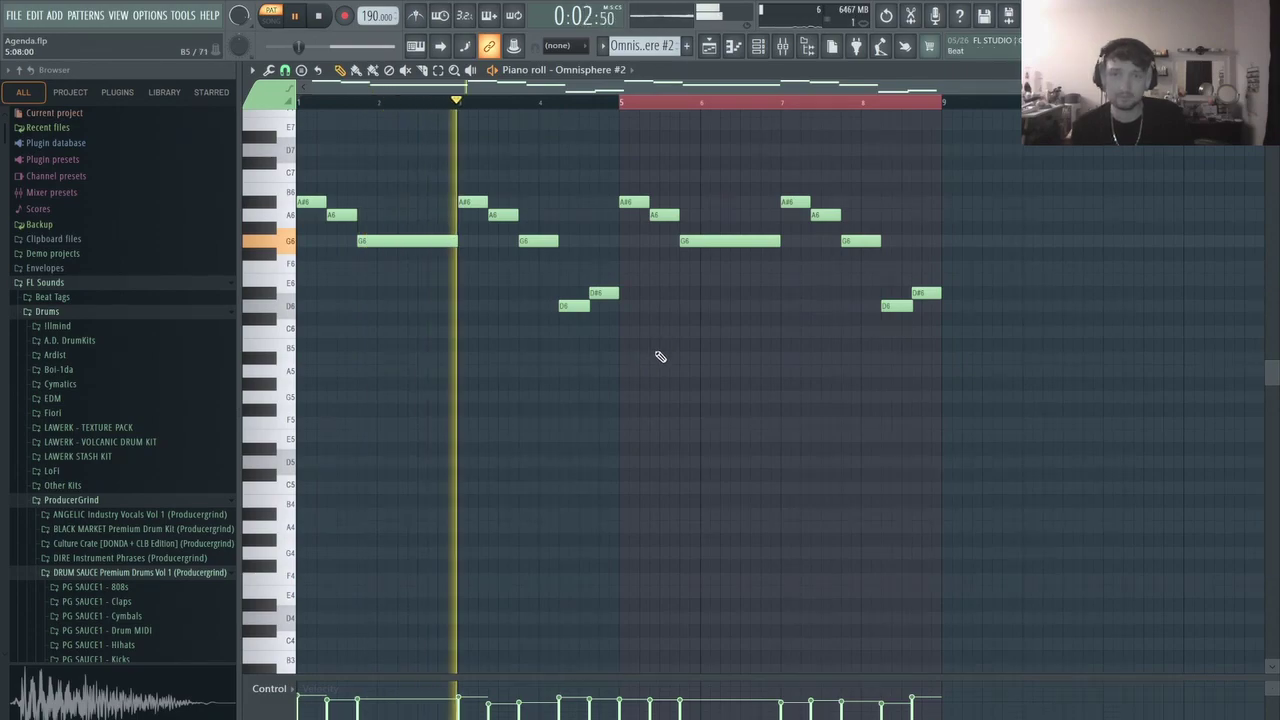
{"action": "key", "text": "space"}
{"action": "left_click", "coordinate": [708, 47]}
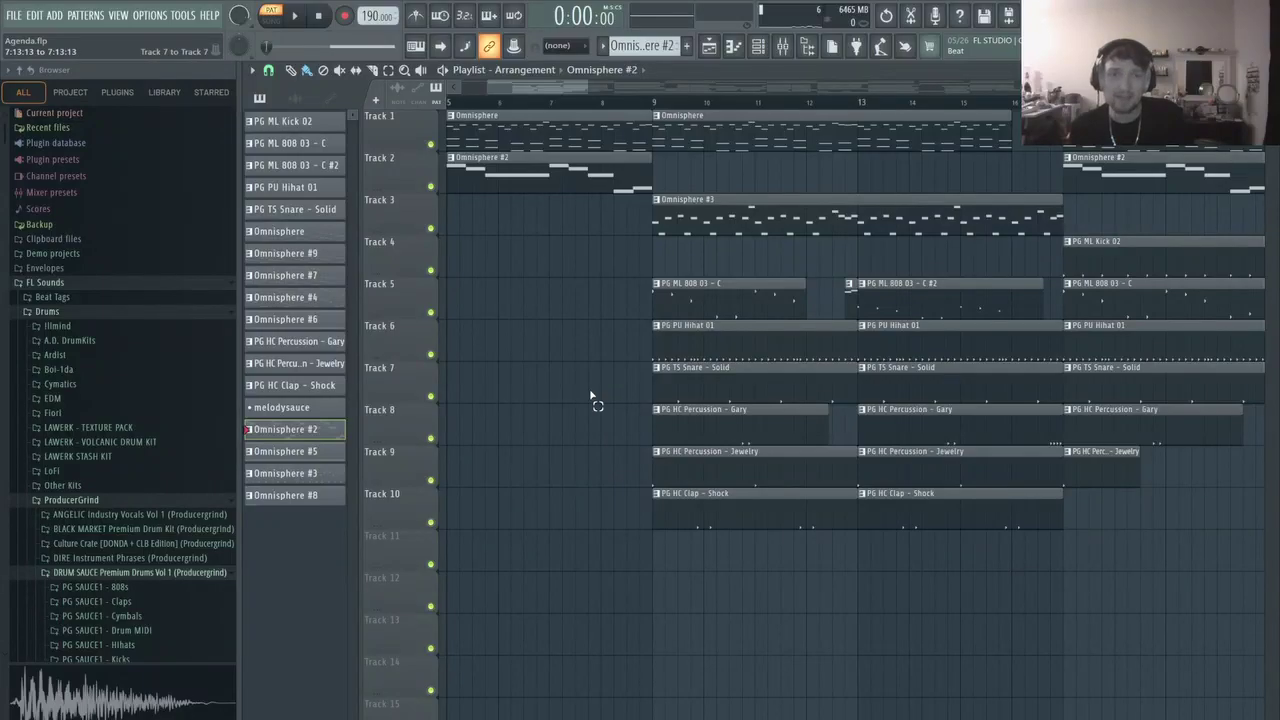
Open the first PG ML 808 03 - C clip on Track 5, play its bass pattern and return to the playlist
{"action": "scroll", "coordinate": [591, 398], "scroll_direction": "up", "scroll_amount": 5, "text": "ctrl"}
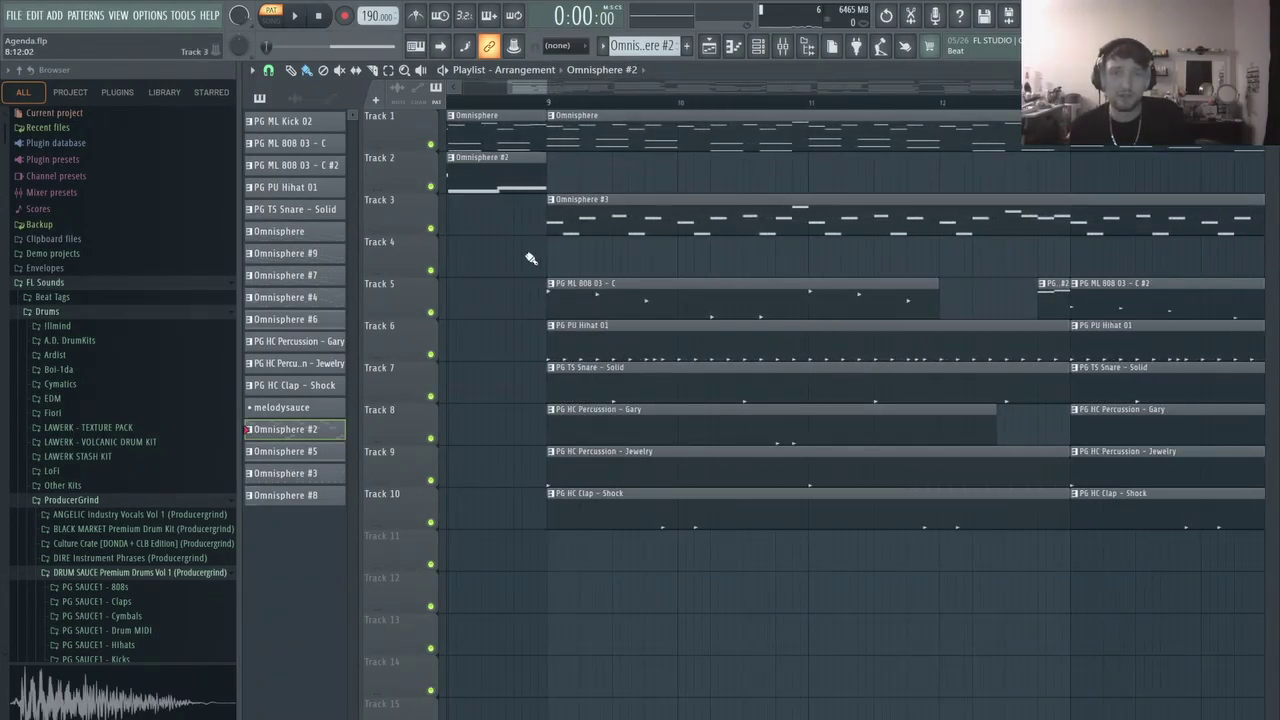
{"action": "double_click", "coordinate": [625, 291]}
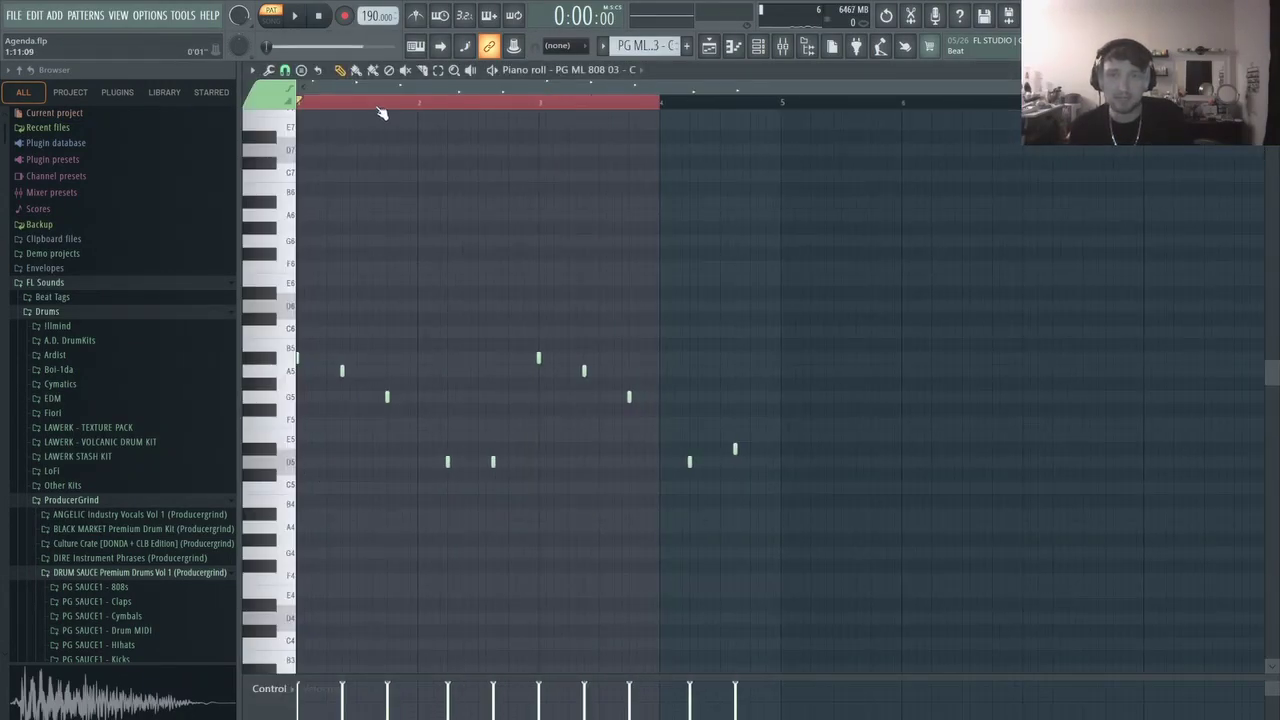
{"action": "key", "text": "space"}
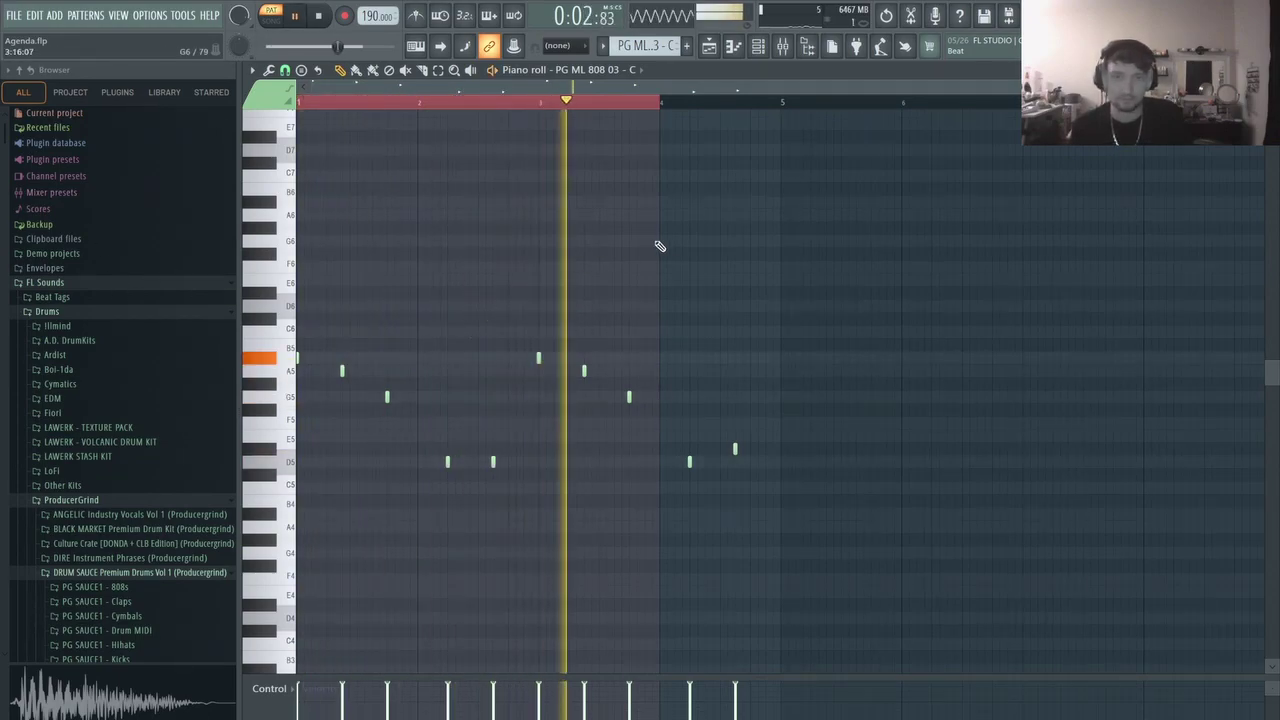
{"action": "key", "text": "space"}
{"action": "left_click", "coordinate": [721, 45]}
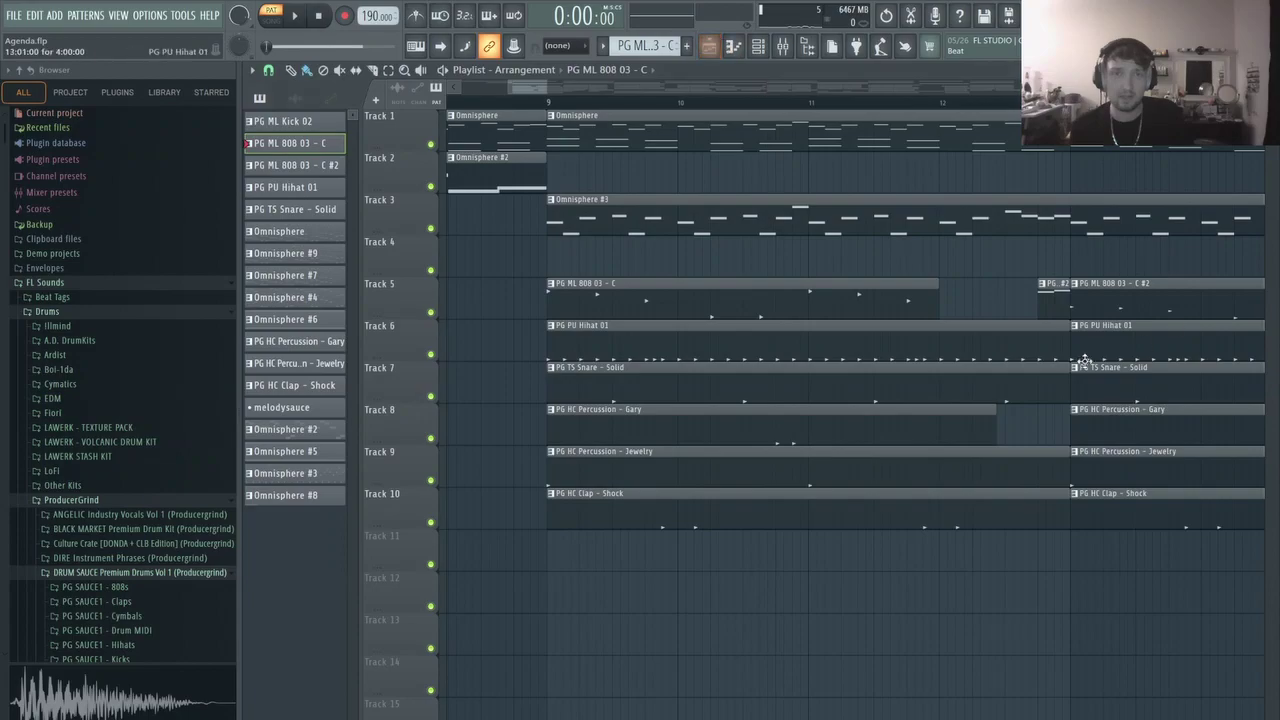
Select the bar 9 hi-hat and snare clips on Tracks 6 and 7, inspect the PG PU Hihat 01 notes and return to the playlist
{"action": "scroll", "coordinate": [573, 90], "scroll_direction": "up", "scroll_amount": 5}
{"action": "mouse_move", "coordinate": [573, 90]}
{"action": "left_mouse_down"}
{"action": "mouse_move", "coordinate": [616, 96]}
{"action": "mouse_move", "coordinate": [584, 79]}
{"action": "left_mouse_up"}
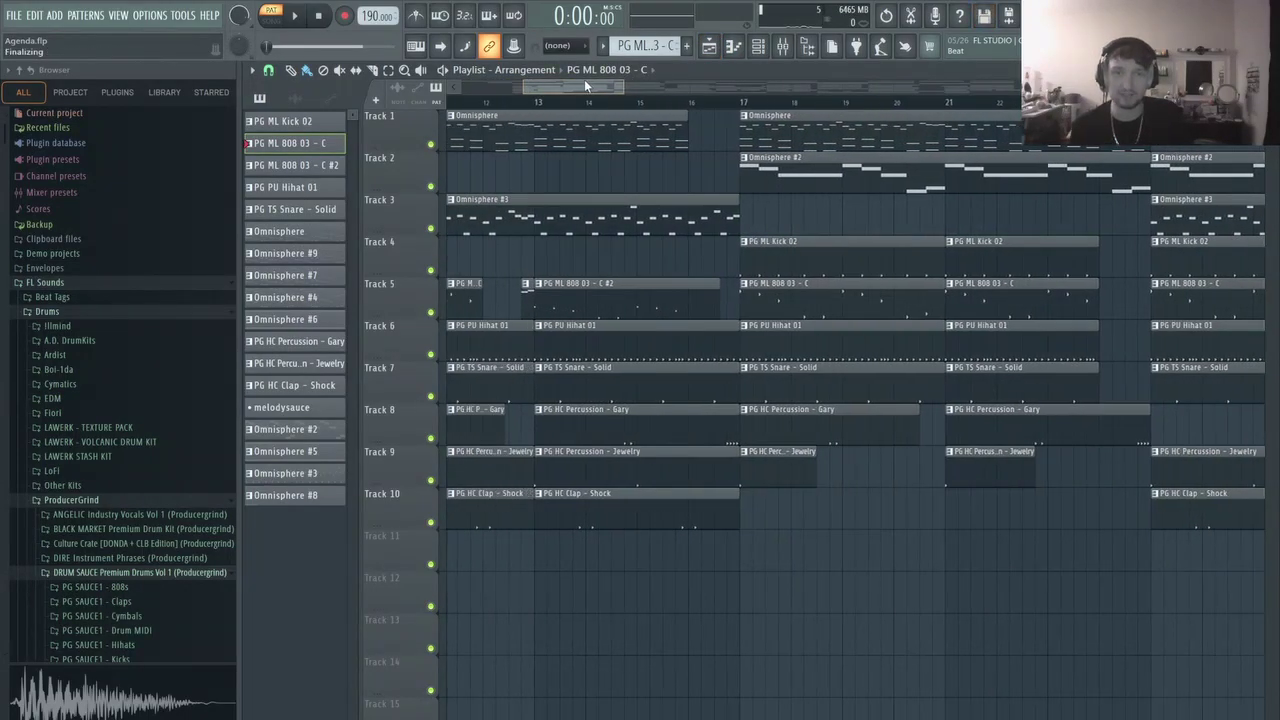
{"action": "scroll", "coordinate": [558, 77], "scroll_direction": "up", "scroll_amount": 3}
{"action": "left_click_drag", "start_coordinate": [565, 345], "coordinate": [1004, 404]}
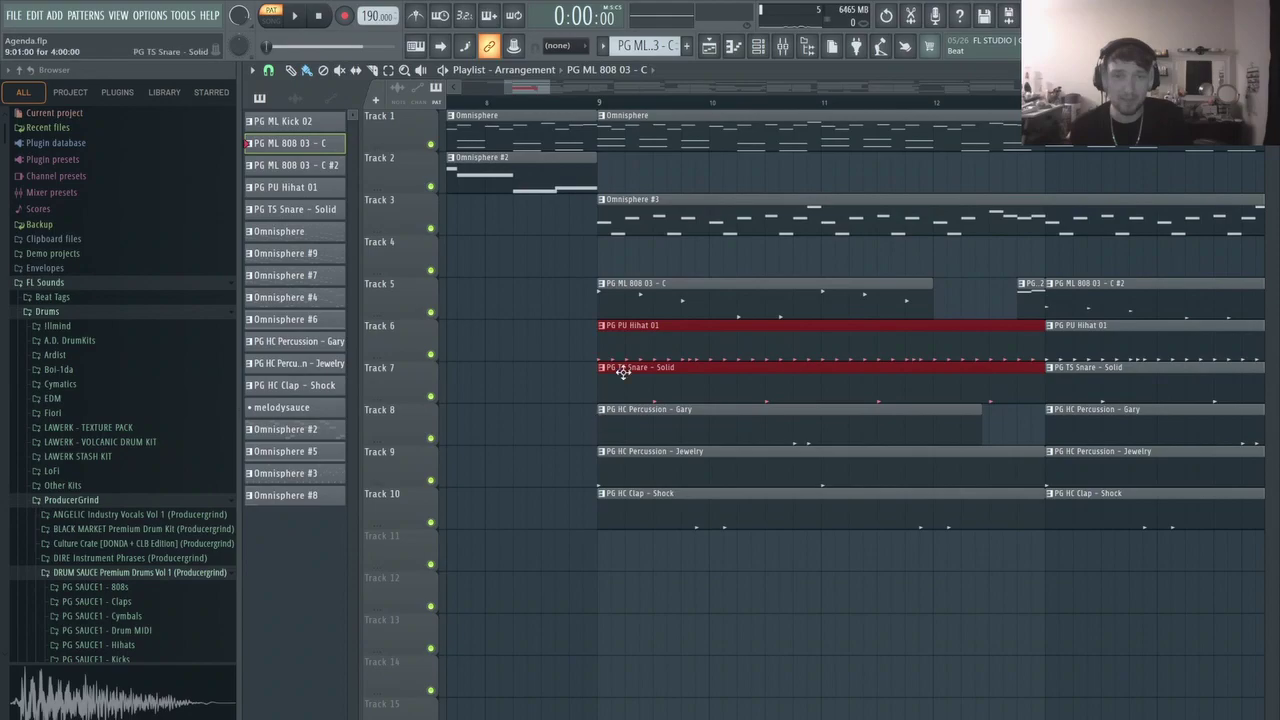
{"action": "double_click", "coordinate": [651, 331]}
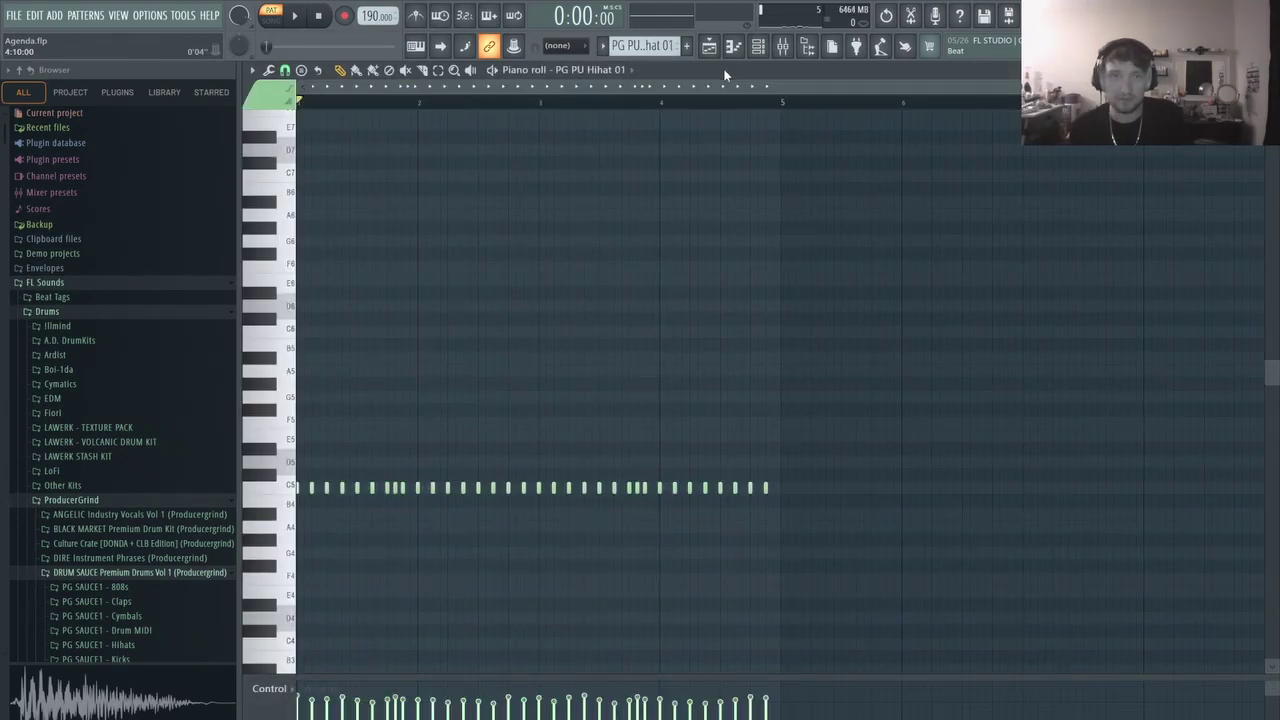
{"action": "left_click", "coordinate": [708, 46]}
Isolate the 808, hi-hat and snare on Tracks 5, 6 and 7 and play them together from bar 9
{"action": "right_click", "coordinate": [431, 353]}
{"action": "left_click", "coordinate": [431, 396]}
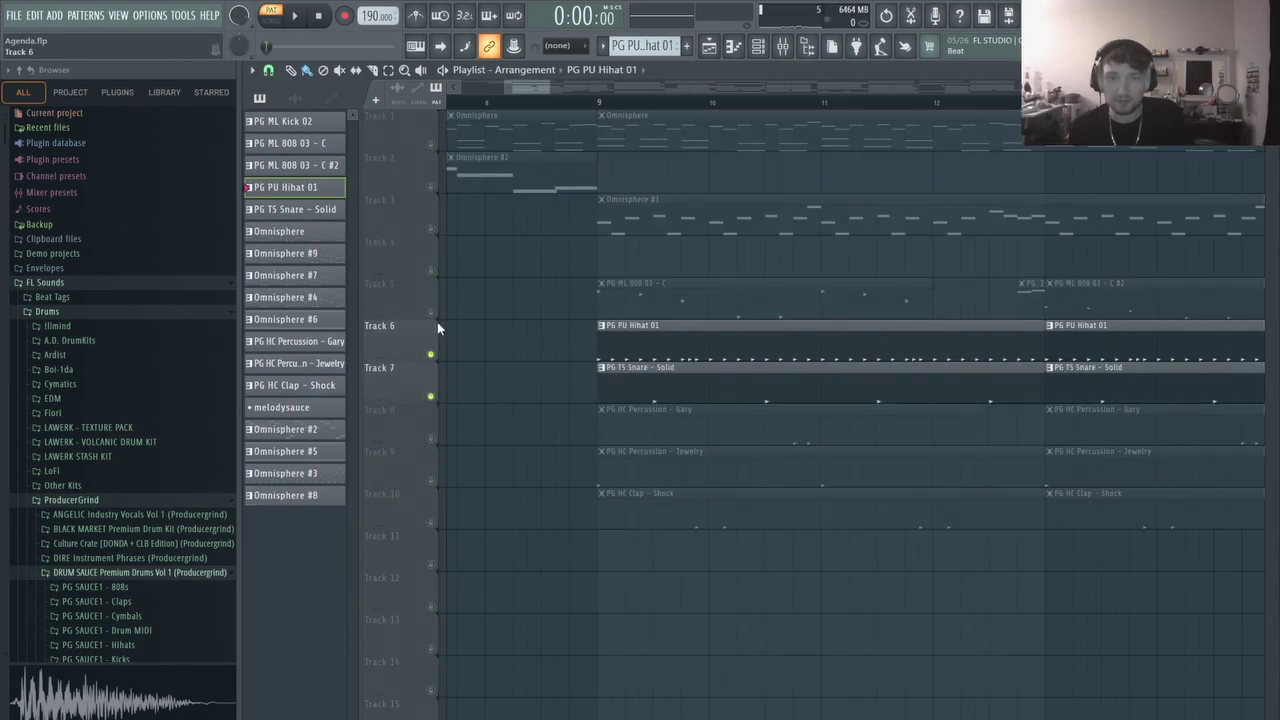
{"action": "left_click", "coordinate": [431, 312]}
{"action": "key", "text": "space"}
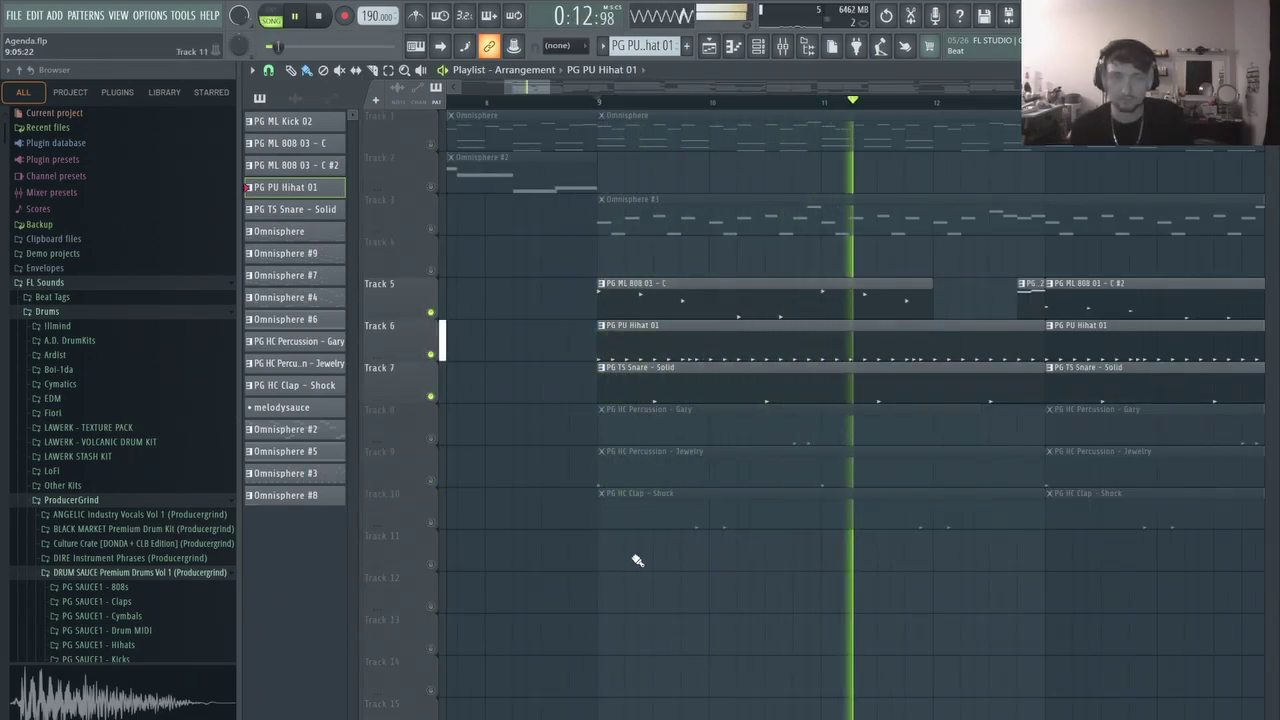
{"action": "scroll", "coordinate": [728, 565], "scroll_direction": "down", "scroll_amount": 2}
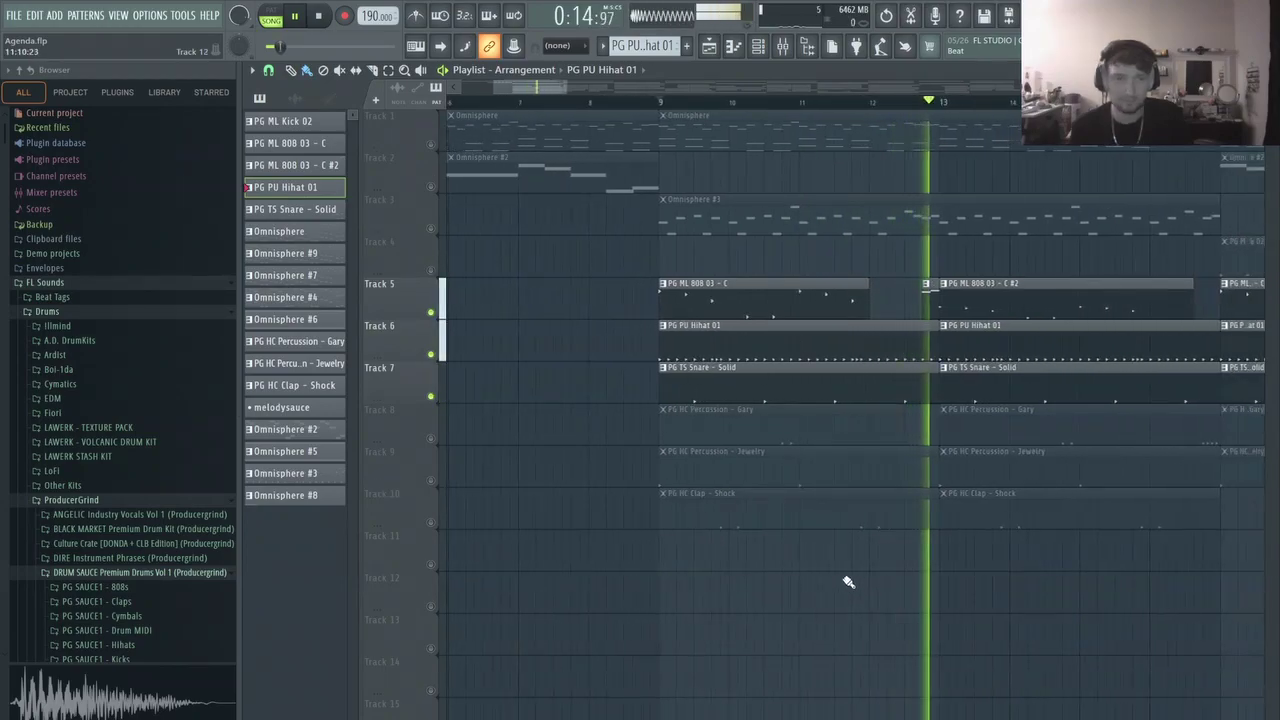
{"action": "key", "text": "space"}
Mute Tracks 5, 6 and 7 and unmute Track 8 so only the PG HC Percussion - Gary clips are active
{"action": "left_click", "coordinate": [431, 396]}
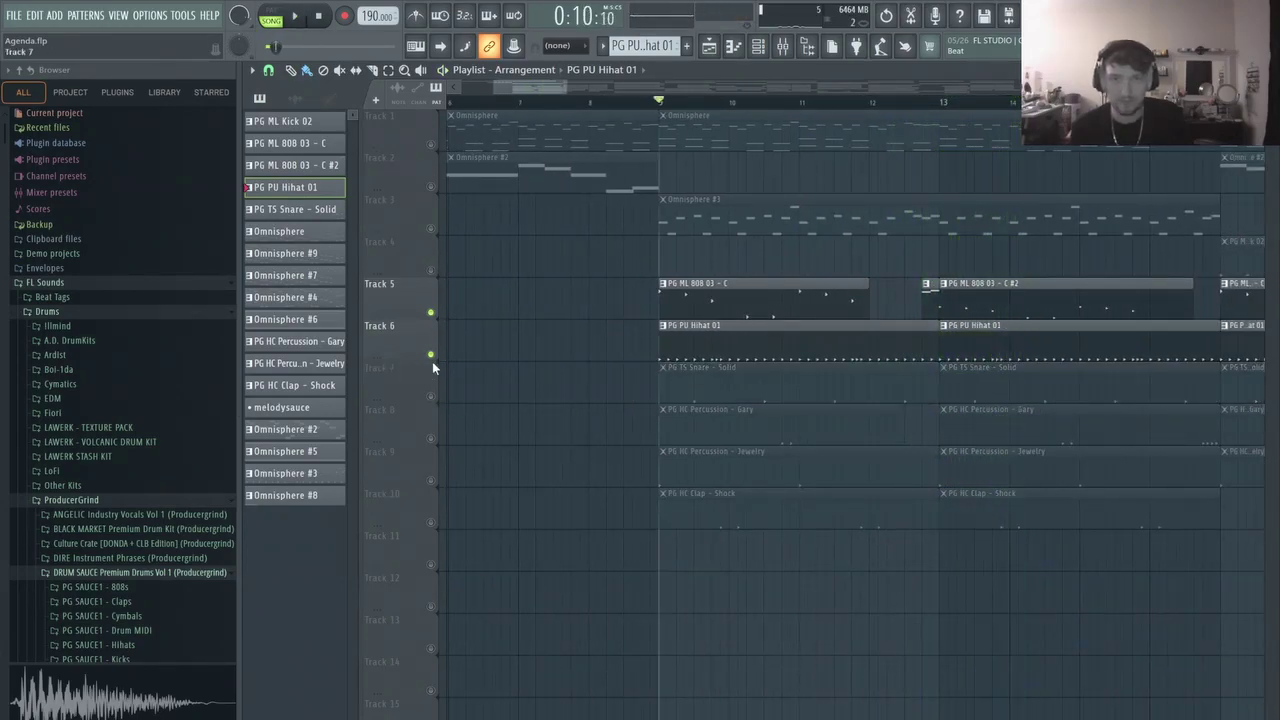
{"action": "left_click", "coordinate": [431, 354]}
{"action": "left_click", "coordinate": [431, 312]}
{"action": "left_click", "coordinate": [431, 438]}
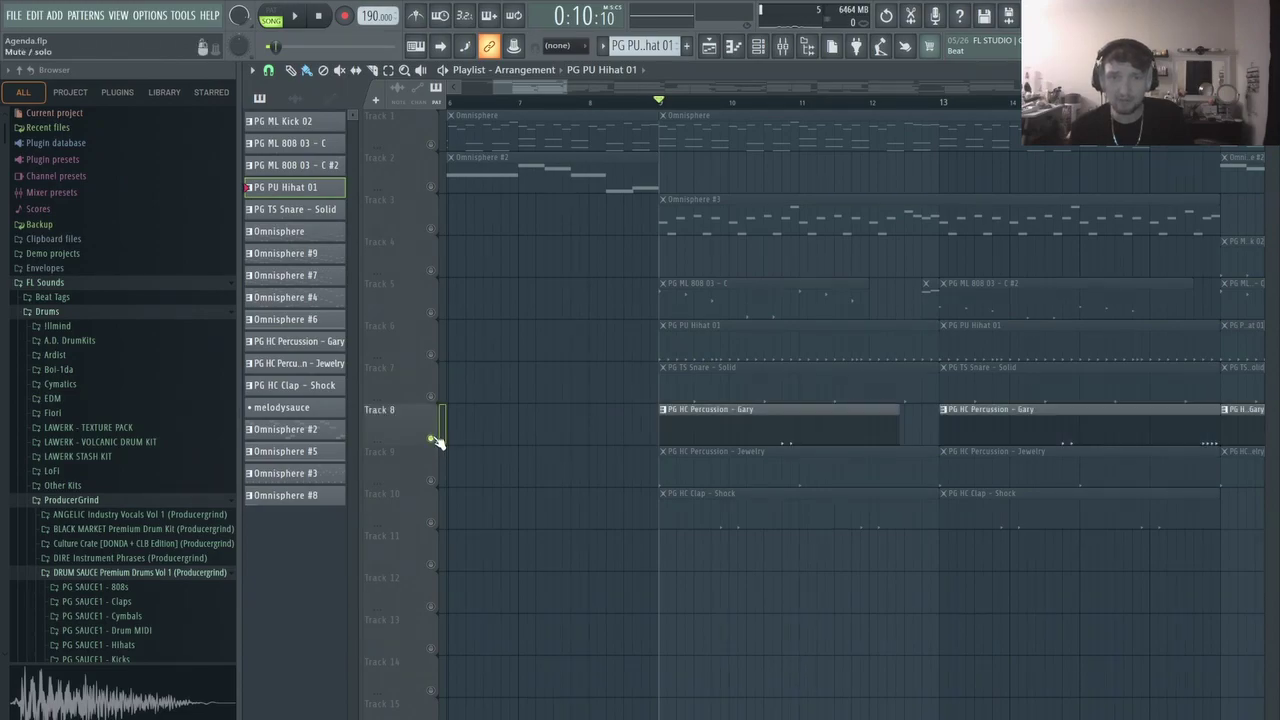
Unmute Tracks 9 and 10 so the Jewelry percussion and Shock clap clips are active alongside Track 8
{"action": "left_click", "coordinate": [431, 480]}
{"action": "left_click", "coordinate": [431, 522]}
{"action": "scroll", "coordinate": [904, 534], "scroll_direction": "up", "scroll_amount": 2}
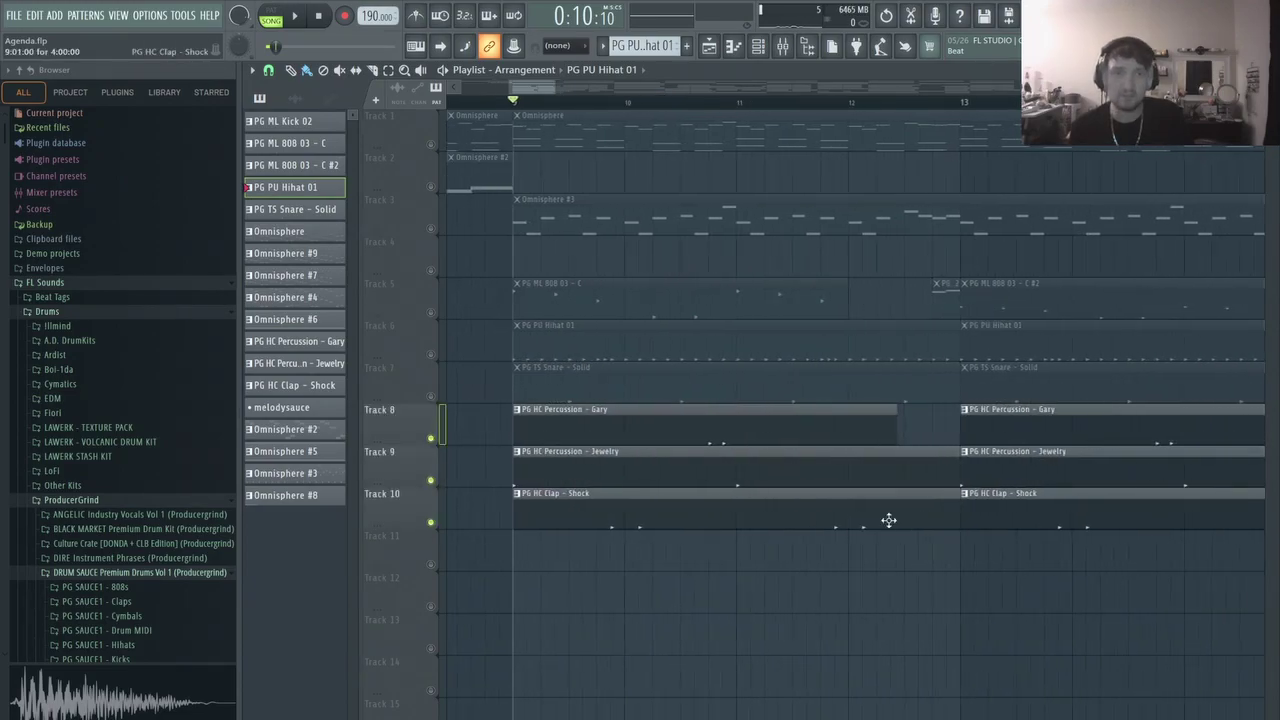
{"action": "scroll", "coordinate": [590, 550], "scroll_direction": "down", "scroll_amount": 3}
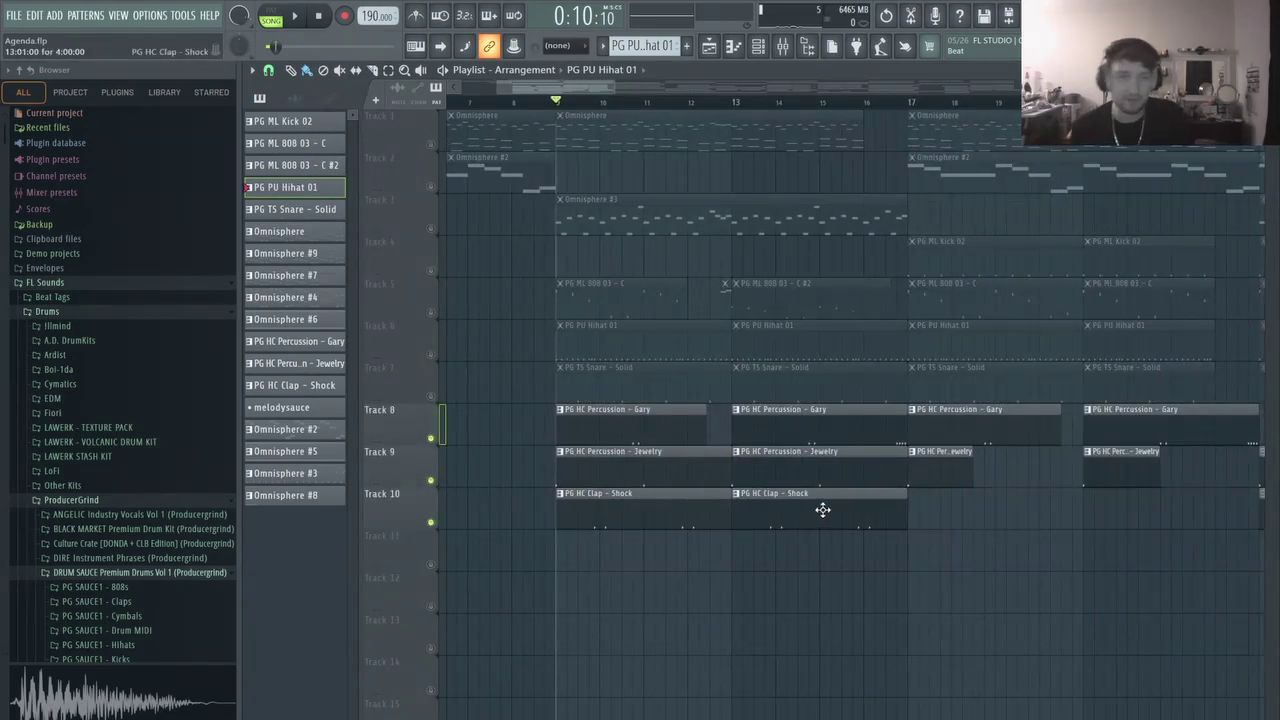
Select the percussion and clap clips between bars 9 and 17 on Tracks 8 to 10 and play them together
{"action": "left_click_drag", "start_coordinate": [908, 612], "coordinate": [575, 402]}
{"action": "scroll", "coordinate": [1000, 600], "scroll_direction": "down", "scroll_amount": 4}
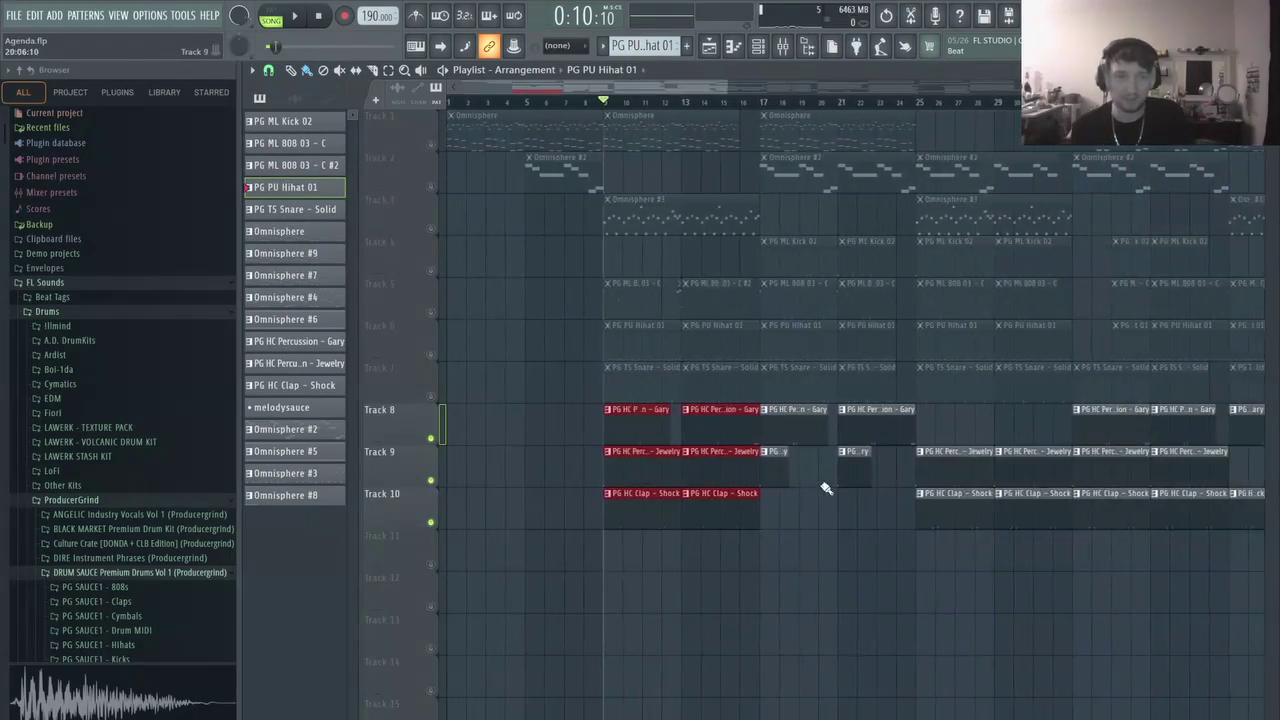
{"action": "scroll", "coordinate": [733, 625], "scroll_direction": "up", "scroll_amount": 4}
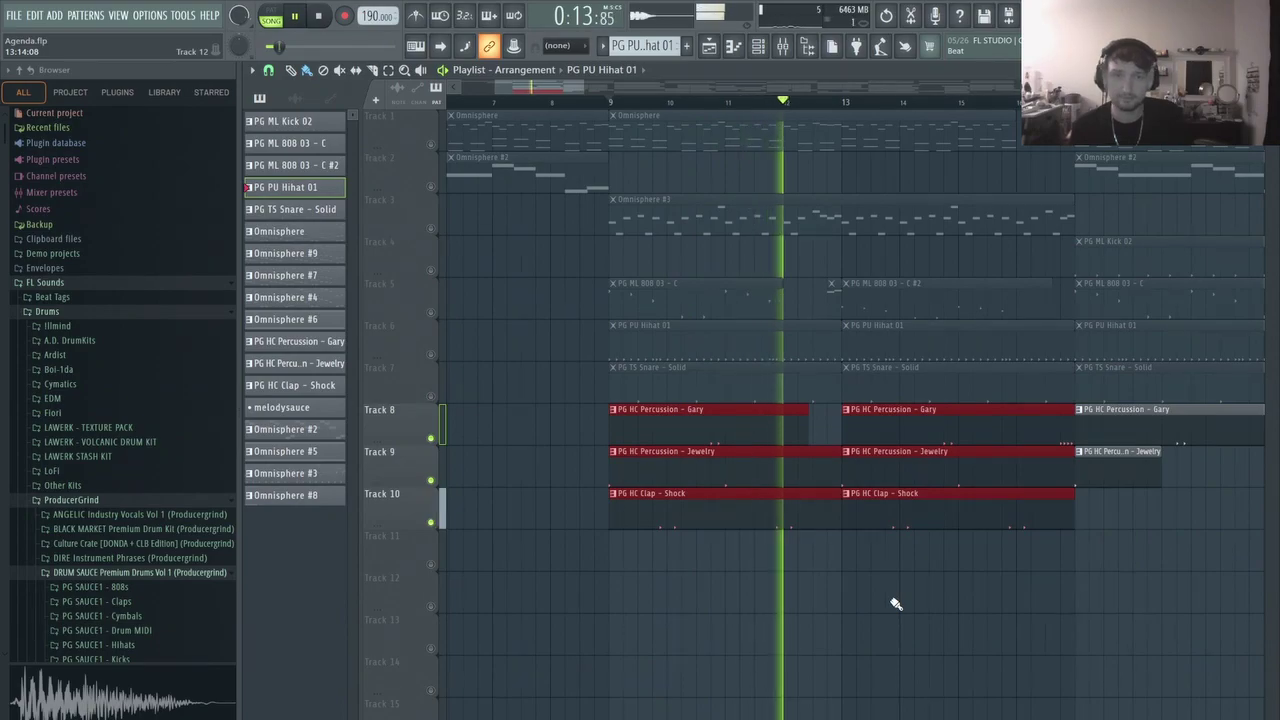
{"action": "key", "text": "space"}
Reactivate all tracks and play the full arrangement from the beginning to about bar 41, clearing the clip selection
{"action": "scroll", "coordinate": [700, 530], "scroll_direction": "down", "scroll_amount": 5}
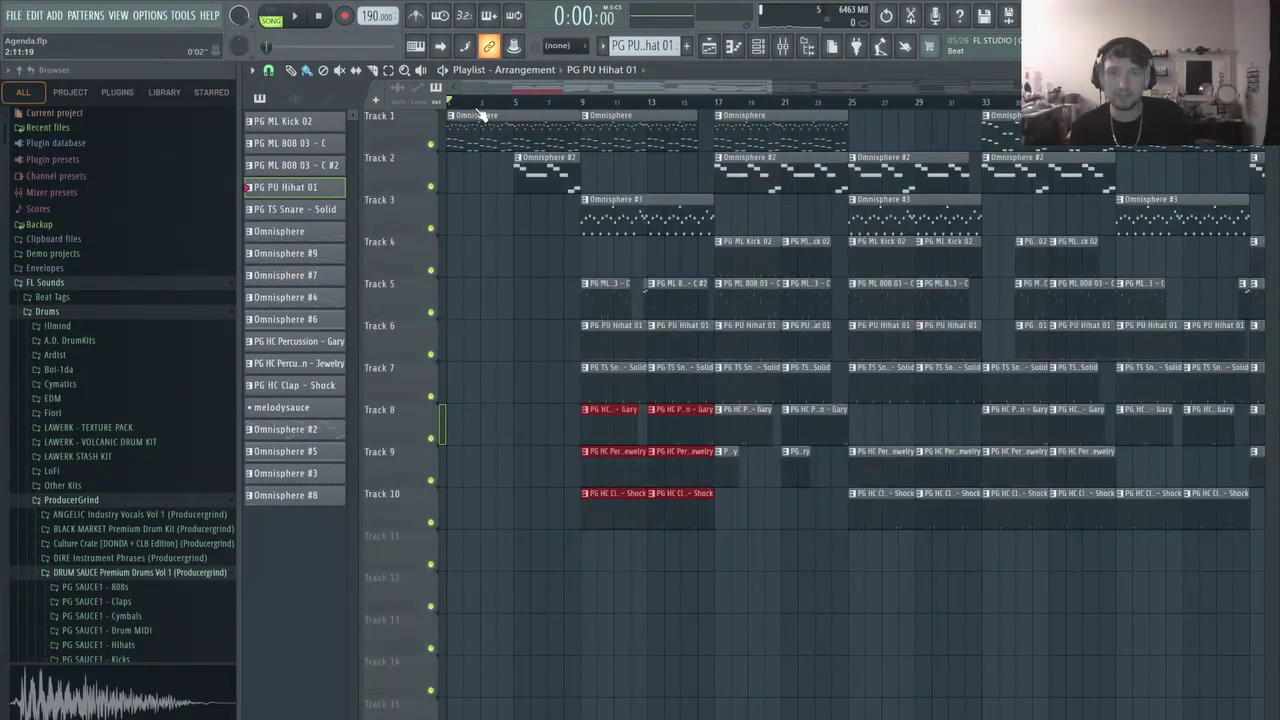
{"action": "left_click", "coordinate": [645, 598]}
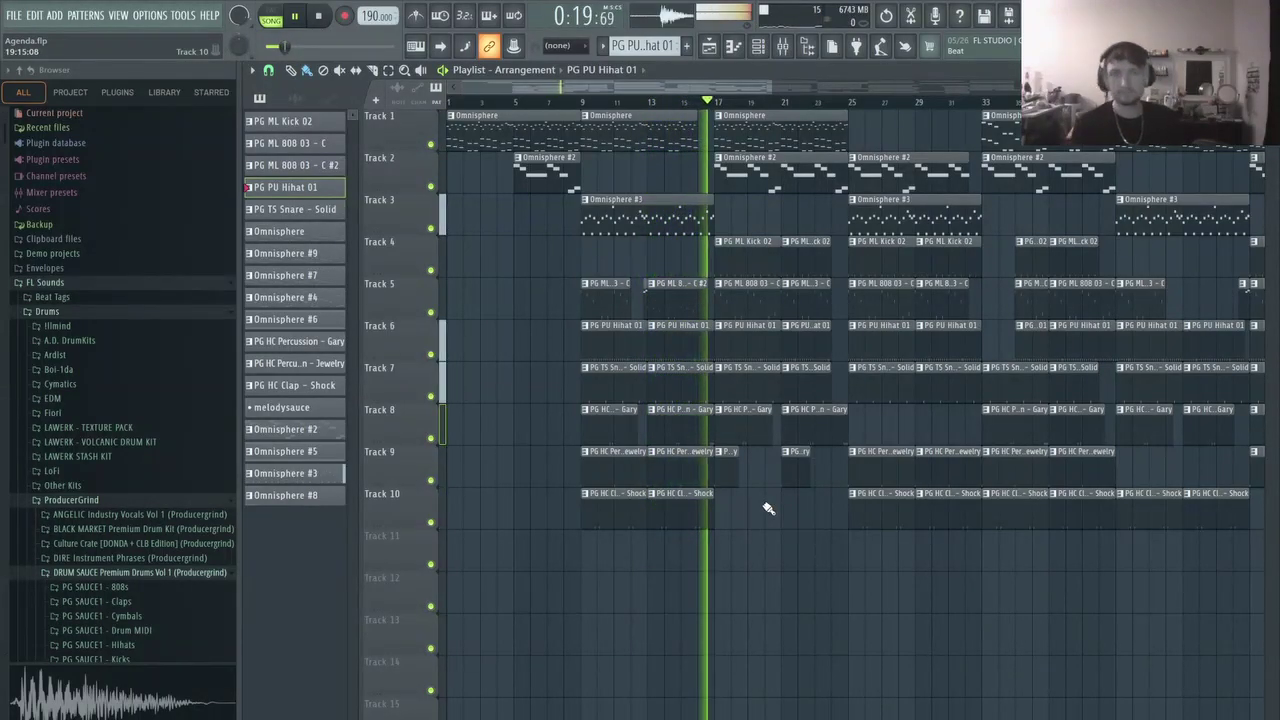
{"action": "scroll", "coordinate": [640, 79], "scroll_direction": "right", "scroll_amount": 10}
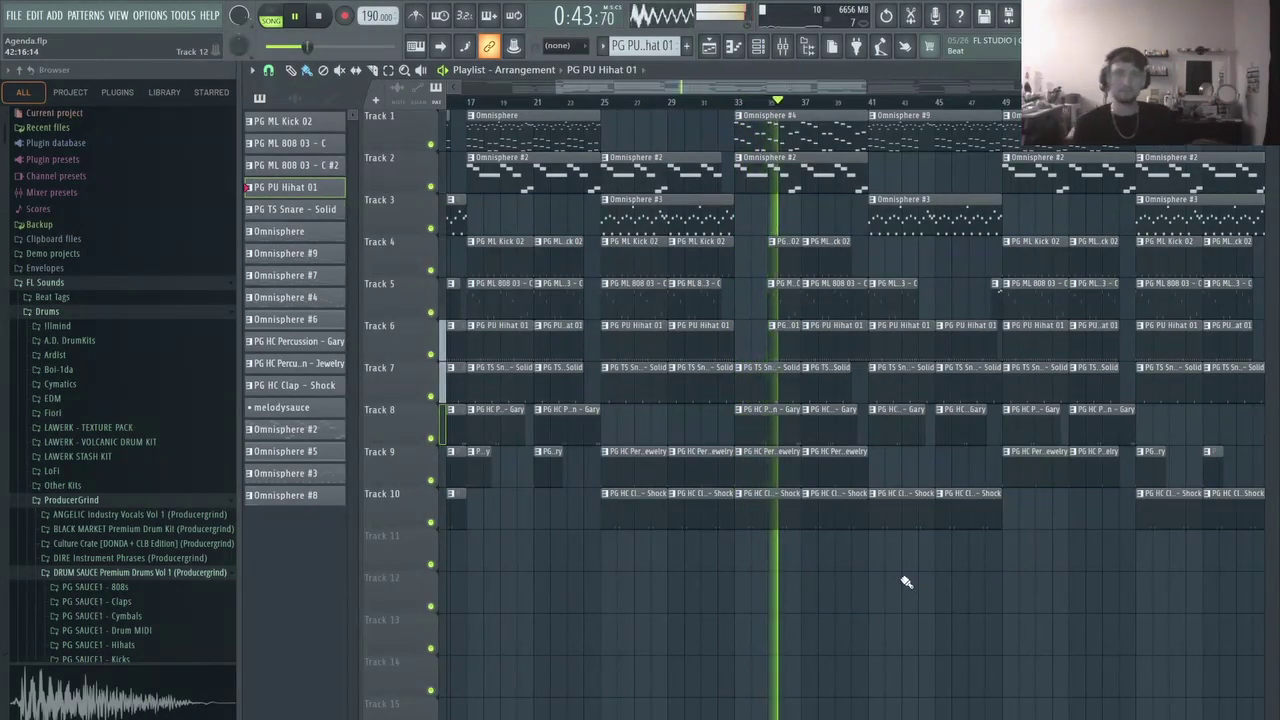
{"action": "left_click_drag", "start_coordinate": [742, 85], "coordinate": [832, 118]}
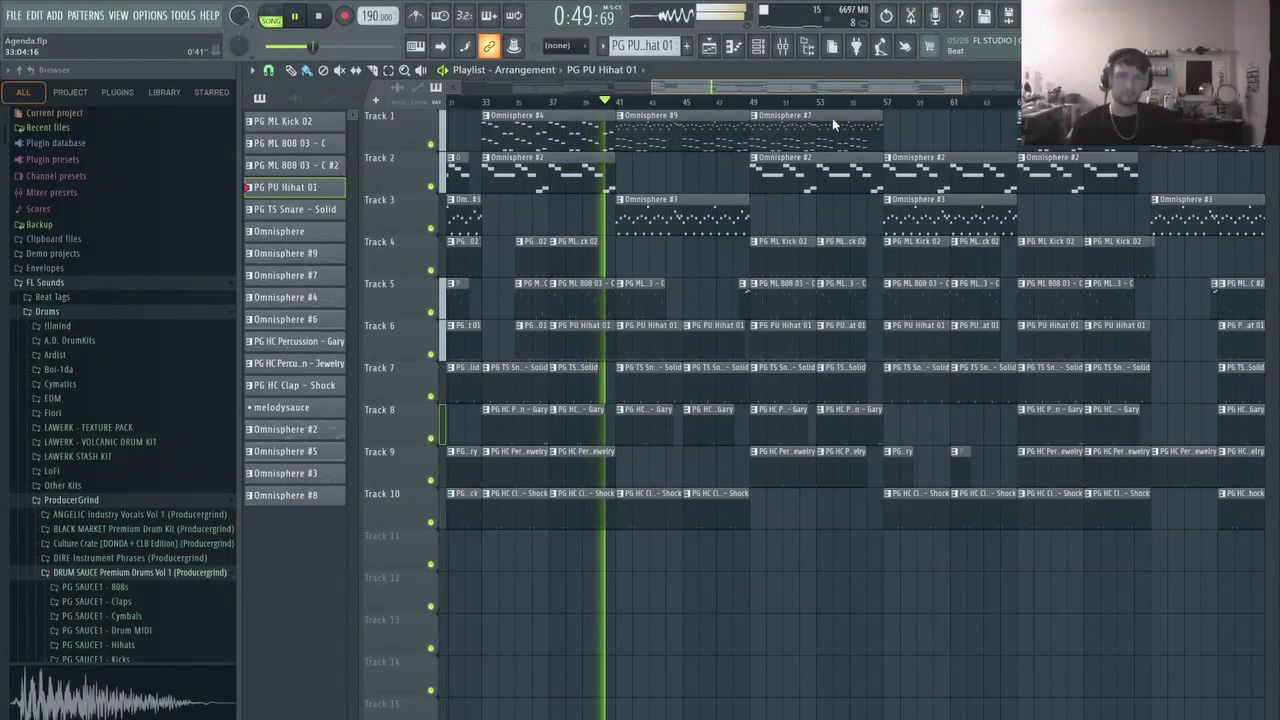
{"action": "key", "text": "space"}
Highlight all clips from bar 41 to the end across the tracks to show the second half, and clear the selection
{"action": "scroll", "coordinate": [820, 537], "scroll_direction": "down", "scroll_amount": 5}
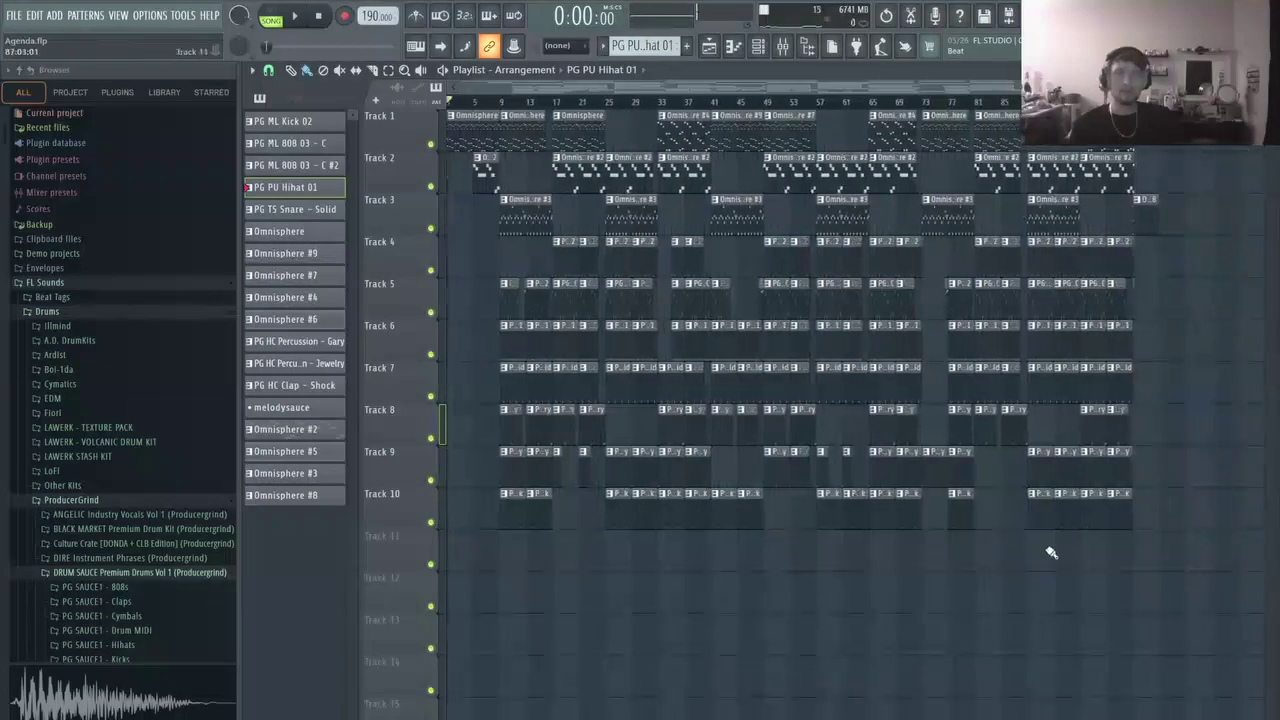
{"action": "left_click_drag", "start_coordinate": [1204, 656], "coordinate": [722, 106]}
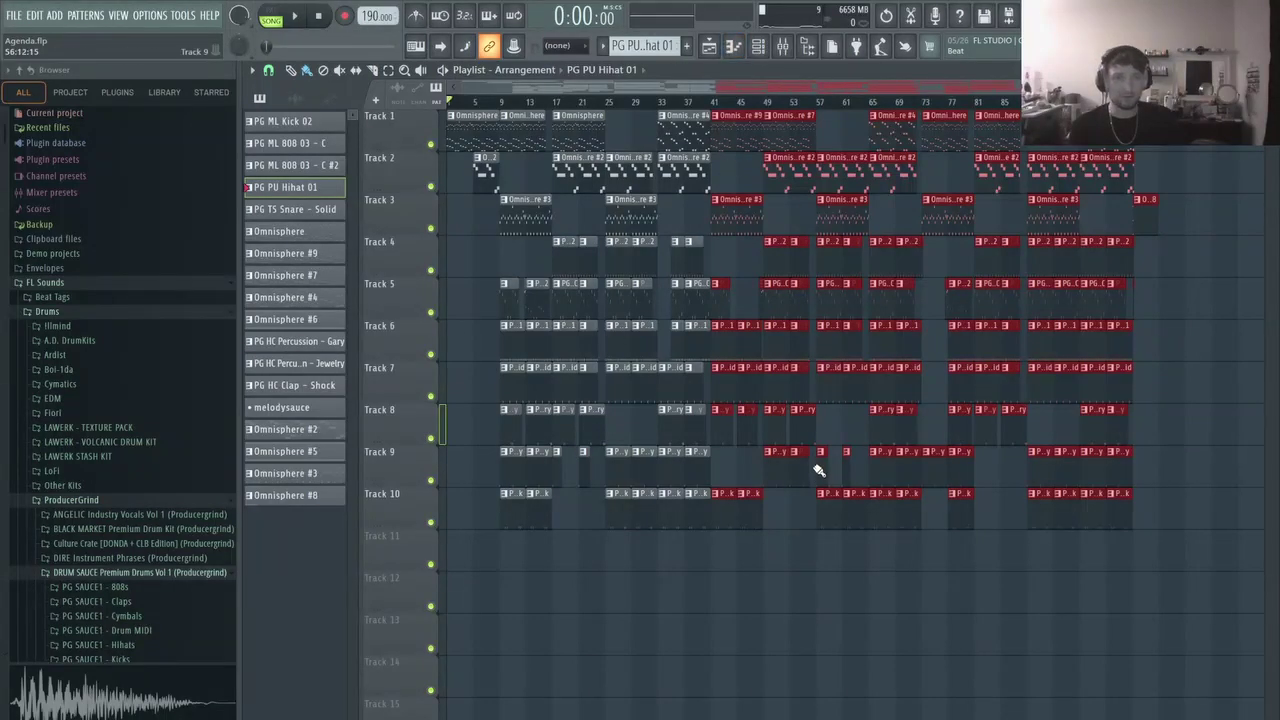
{"action": "left_click", "coordinate": [870, 606]}
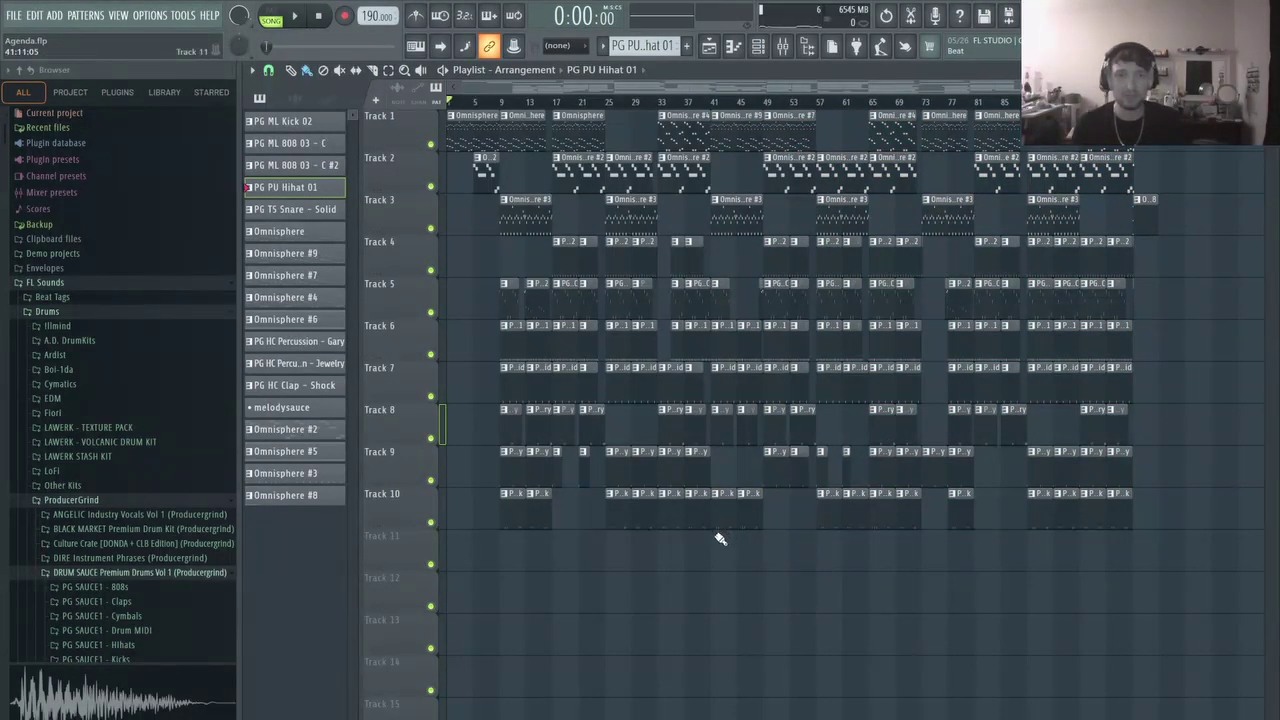
Look over the arrangement once more from its start and switch to OBS
{"action": "scroll", "coordinate": [872, 505], "scroll_direction": "up", "scroll_amount": 2}
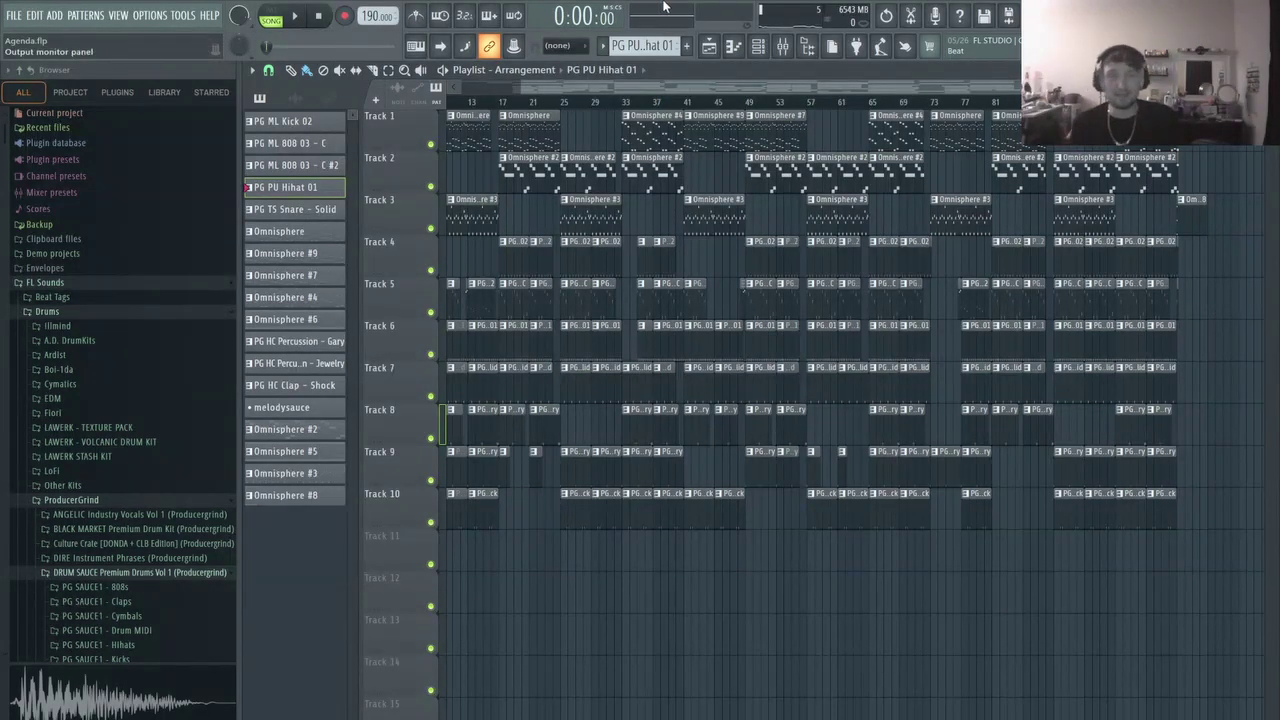
{"action": "left_click_drag", "start_coordinate": [590, 88], "coordinate": [520, 88]}
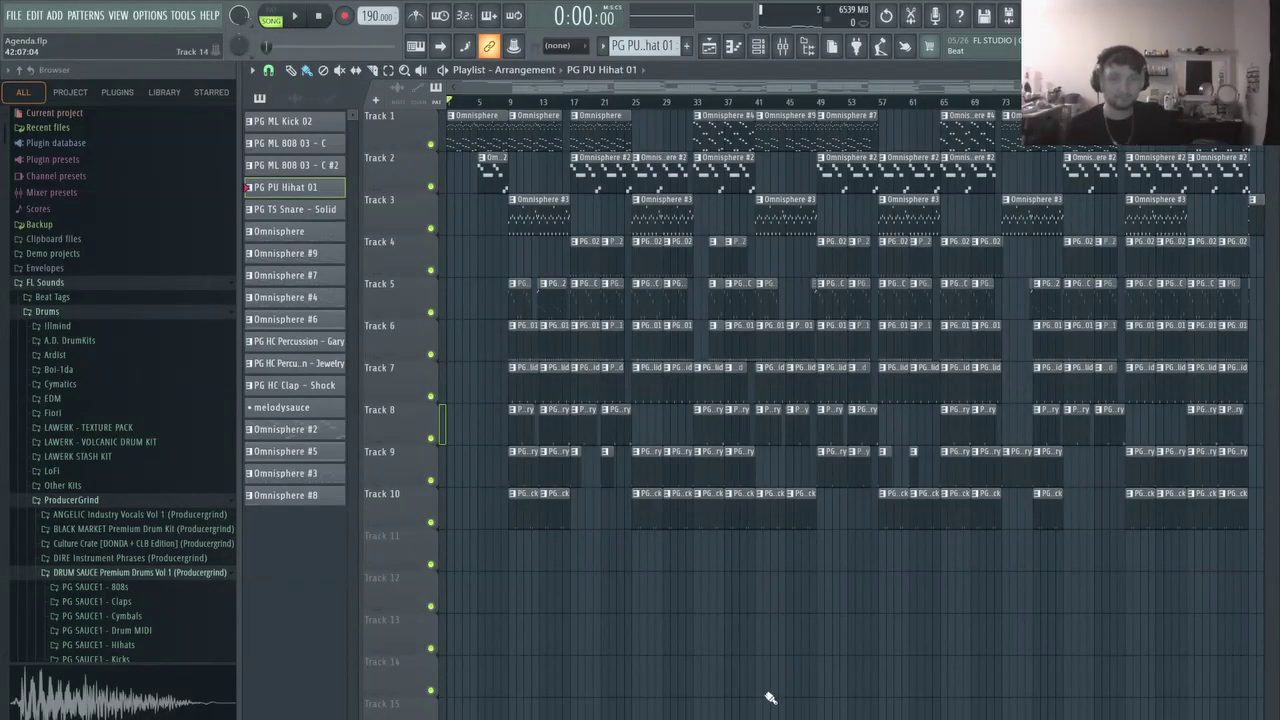
{"action": "key", "text": "alt+Tab"}
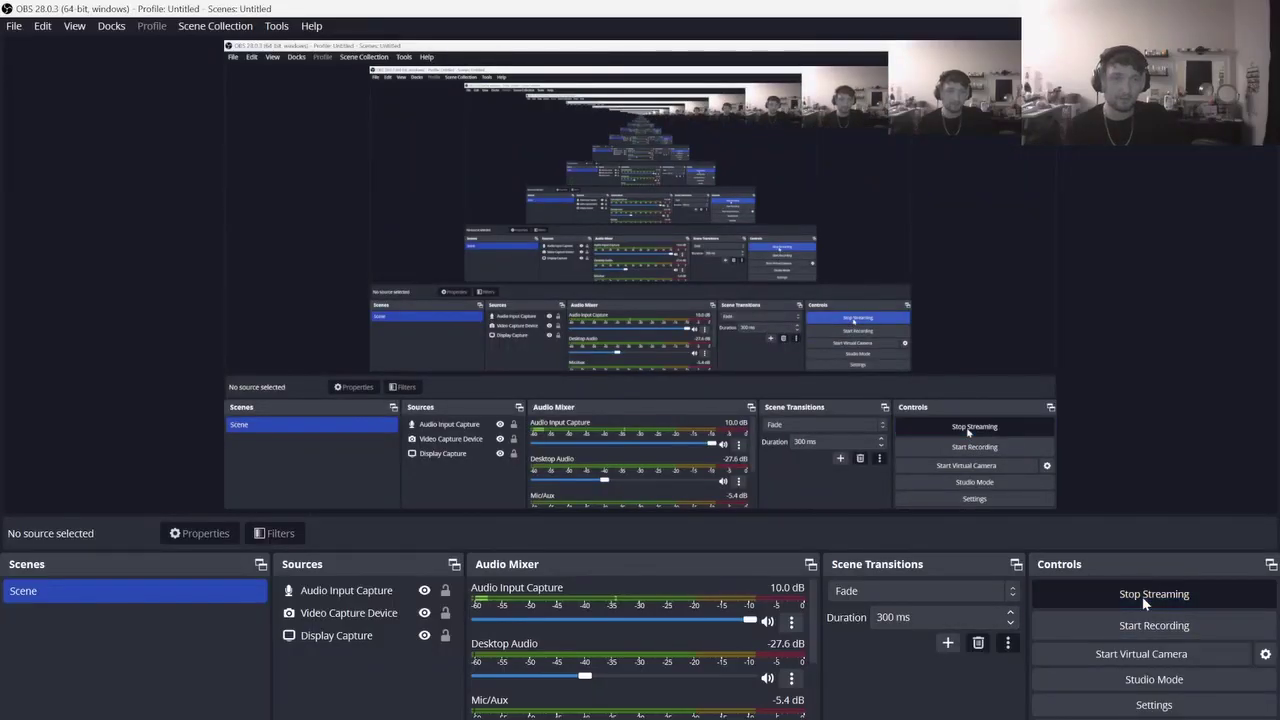